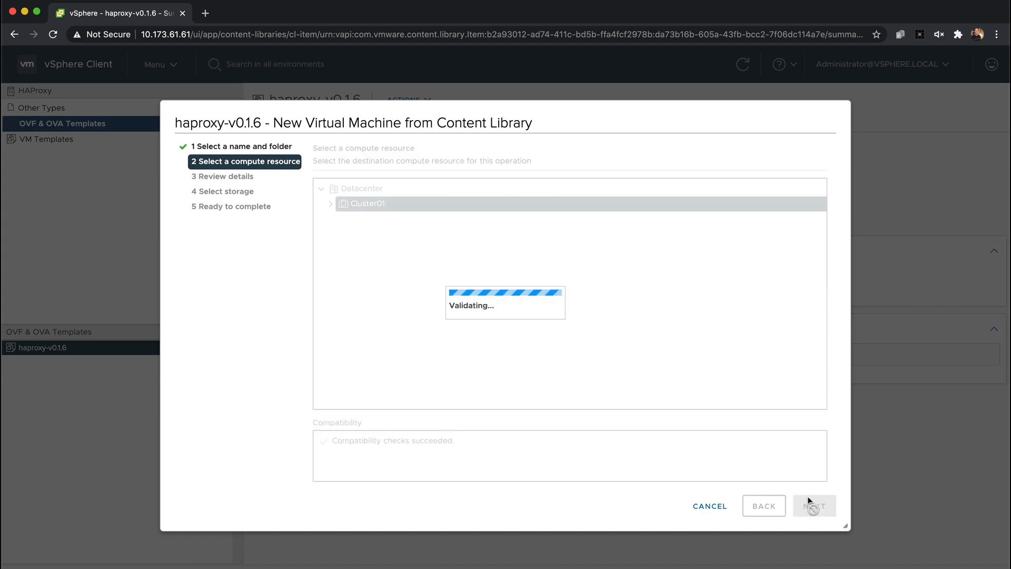
Proceed through the deployment wizard with the Default configuration and select vsanDatastore as the storage
{"action": "left_click", "coordinate": [804, 507]}
{"action": "left_click", "coordinate": [803, 507]}
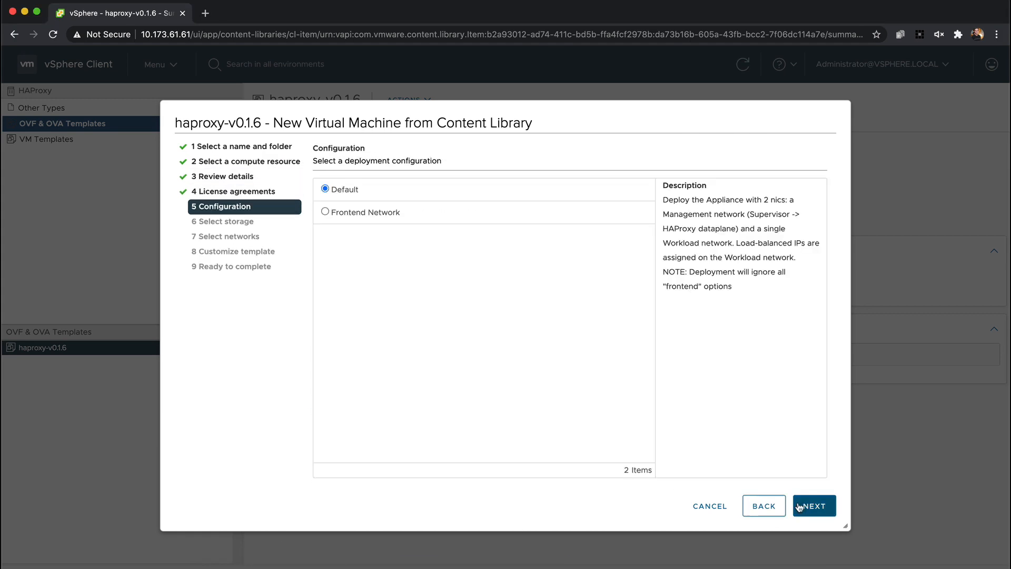
{"action": "left_click", "coordinate": [814, 505]}
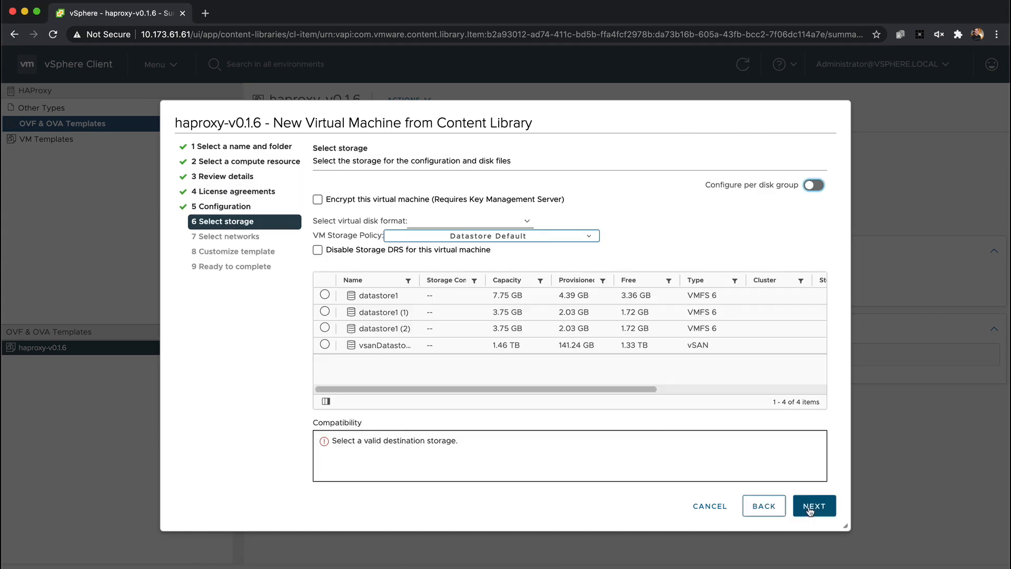
{"action": "left_click", "coordinate": [358, 346]}
{"action": "left_click", "coordinate": [814, 505]}
Map the Management source network to mgmt1547 and the Workload source network to vms1548
{"action": "left_click", "coordinate": [600, 225]}
{"action": "left_click", "coordinate": [592, 237]}
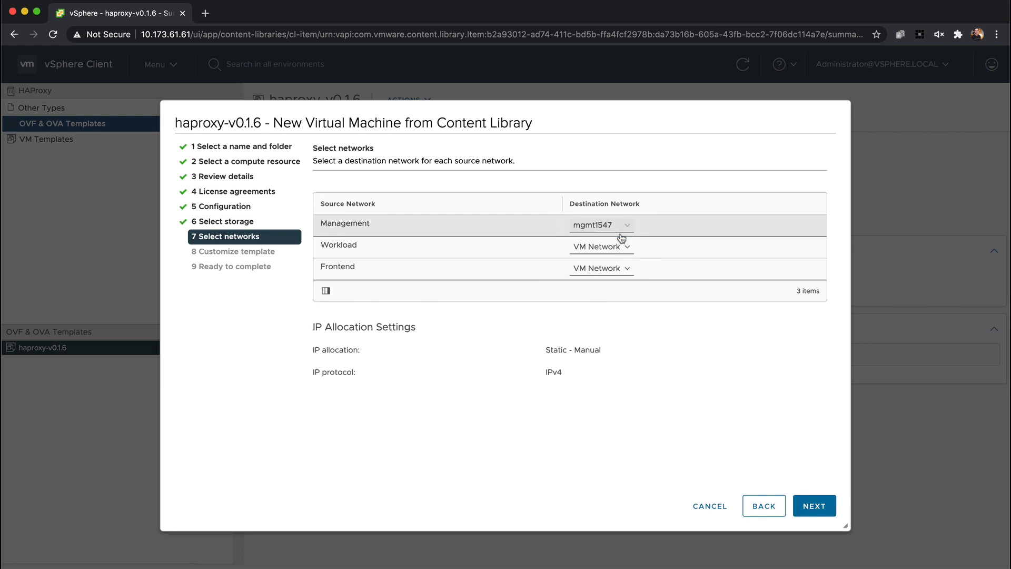
{"action": "left_click", "coordinate": [600, 246]}
{"action": "left_click", "coordinate": [590, 271]}
{"action": "left_click", "coordinate": [821, 506]}
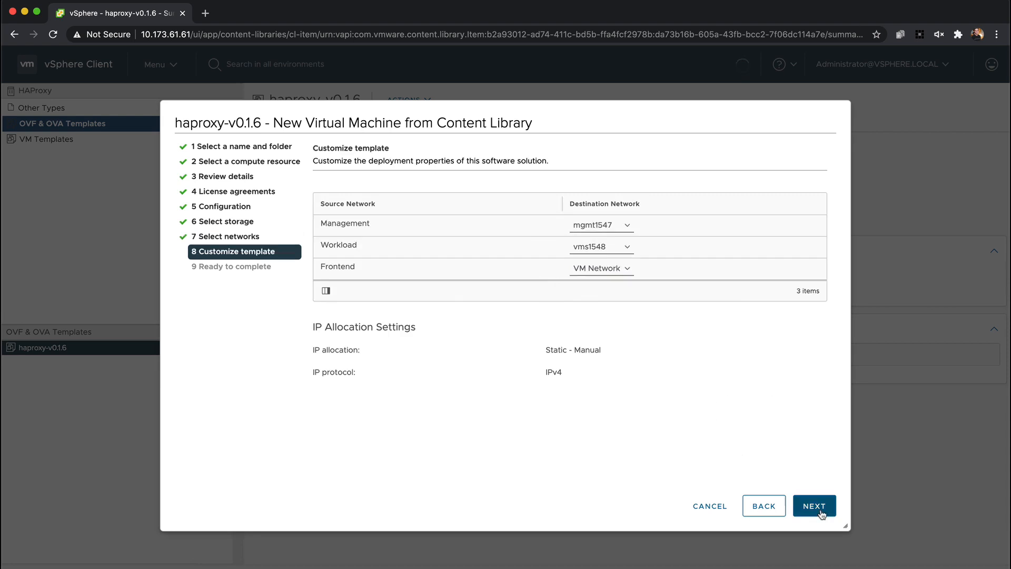
Enter and confirm the appliance's root password in the template customization
{"action": "left_click", "coordinate": [661, 266]}
{"action": "key", "text": "Tab"}
{"action": "type", "text": "VMw"}
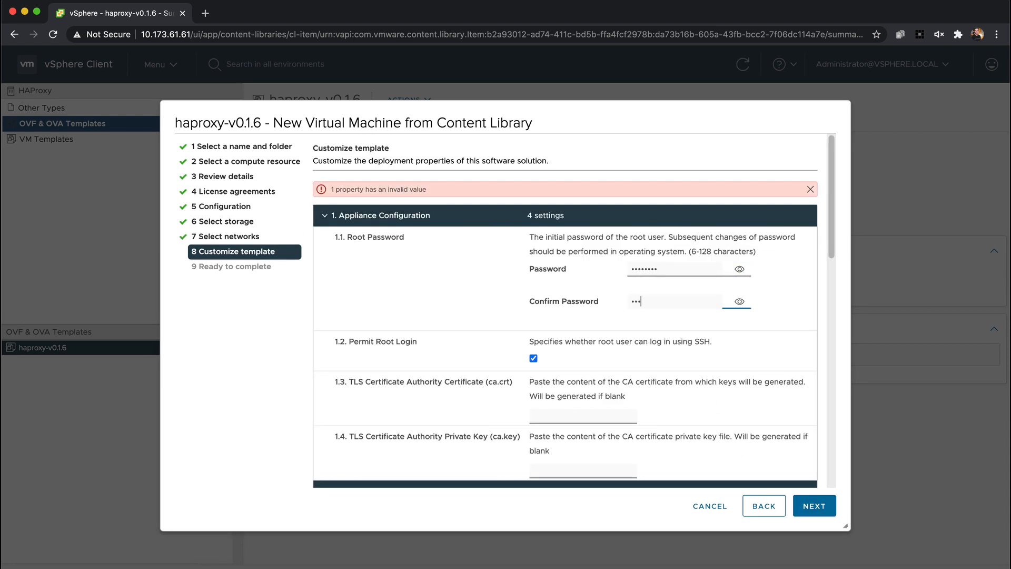
Set the DNS servers to 10.172.40.1, 10.172.40.2, 10.142.7.2 and the management IP to 10.173.61.69/24
{"action": "scroll", "coordinate": [609, 338], "scroll_direction": "down", "scroll_amount": 6}
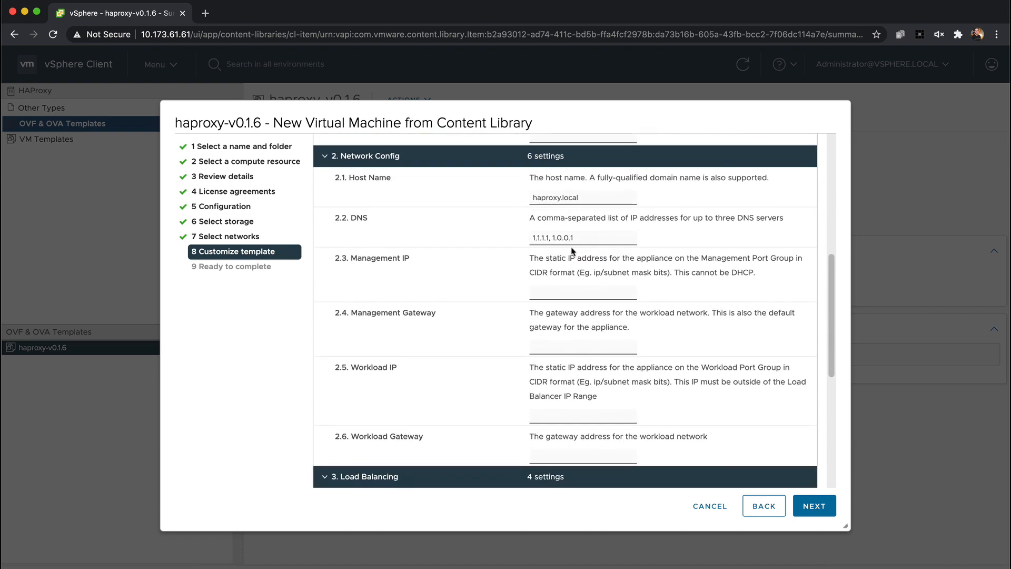
{"action": "left_click", "coordinate": [557, 237]}
{"action": "key", "text": "super+a"}
{"action": "key", "text": "super+v"}
{"action": "key", "text": "Tab"}
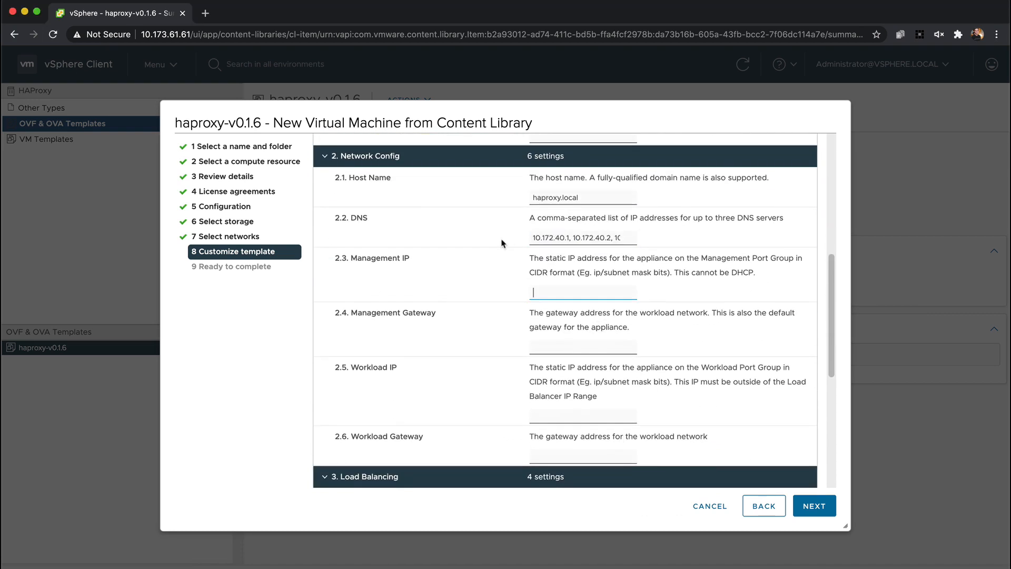
{"action": "key", "text": "super+Tab"}
{"action": "type", "text": "10.173.61.69/24"}
Copy the management gateway address 10.173.61.253 from the notes into the Management Gateway setting
{"action": "key", "text": "super+Tab"}
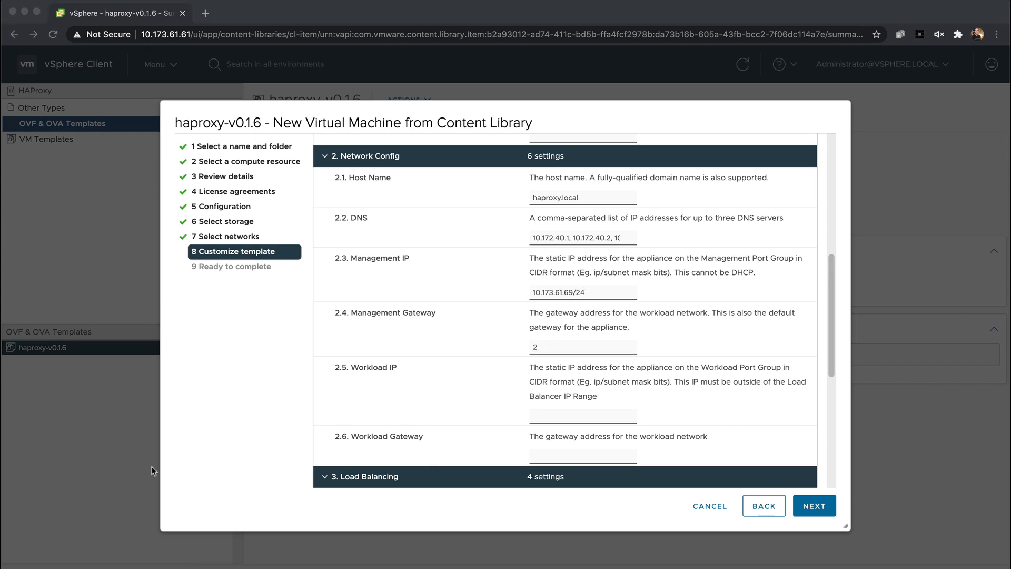
{"action": "key", "text": "super+Tab"}
{"action": "key", "text": "super+a"}
{"action": "type", "text": "10.173.61.253"}
Set the workload IP to 10.173.62.21/24 and the workload gateway to 10.173.62.253
{"action": "scroll", "coordinate": [504, 368], "scroll_direction": "down", "scroll_amount": 3}
{"action": "key", "text": "super+Tab"}
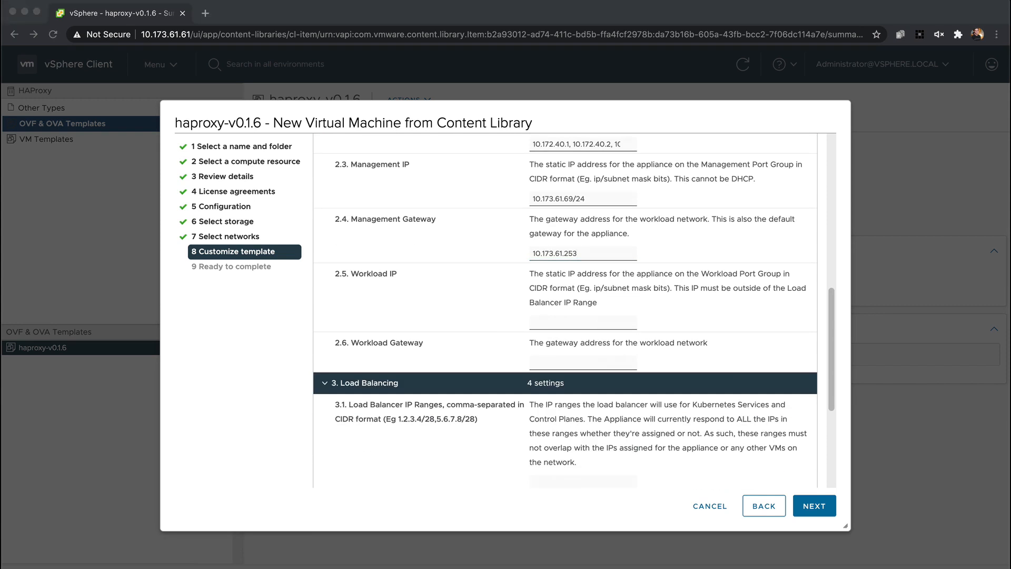
{"action": "key", "text": "super+Tab"}
{"action": "left_click", "coordinate": [583, 323]}
{"action": "type", "text": "10.173.62.21/24"}
{"action": "key", "text": "super+Tab"}
{"action": "key", "text": "super+Tab"}
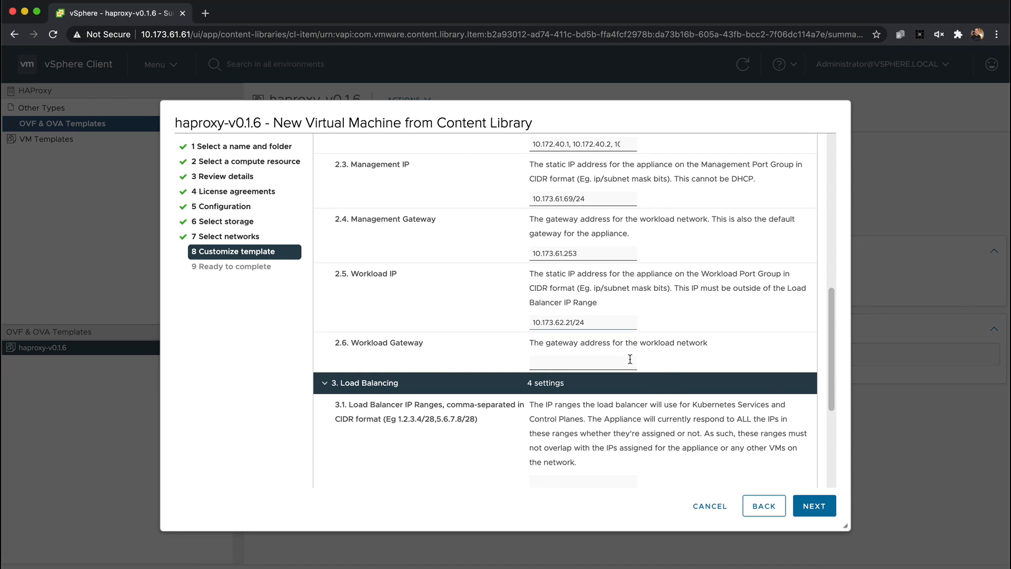
{"action": "left_click", "coordinate": [628, 363]}
{"action": "type", "text": "10.173.62.253"}
Set the load balancer IP range to 10.173.62.24/29
{"action": "scroll", "coordinate": [649, 387], "scroll_direction": "down", "scroll_amount": 4}
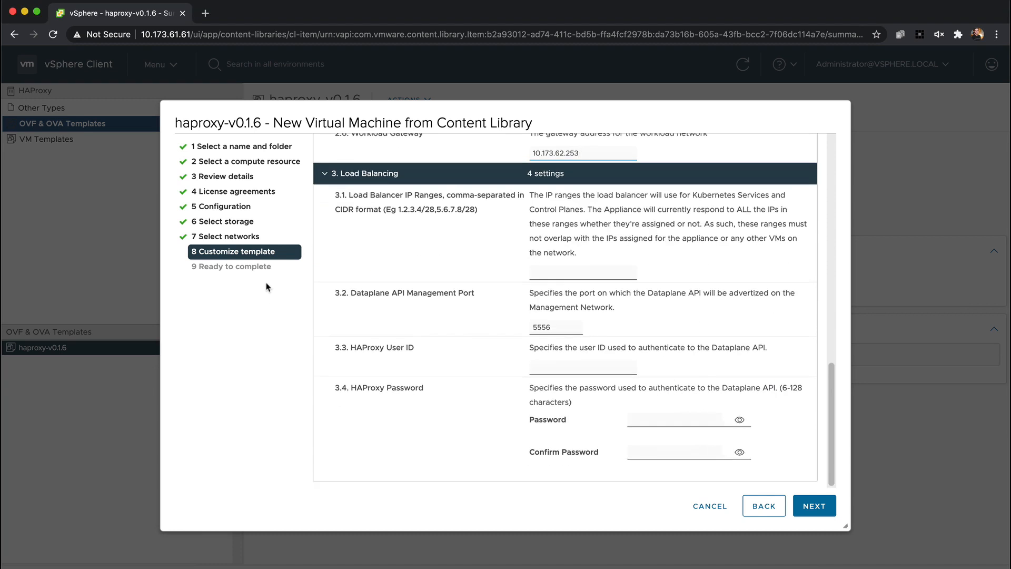
{"action": "key", "text": "super+Tab"}
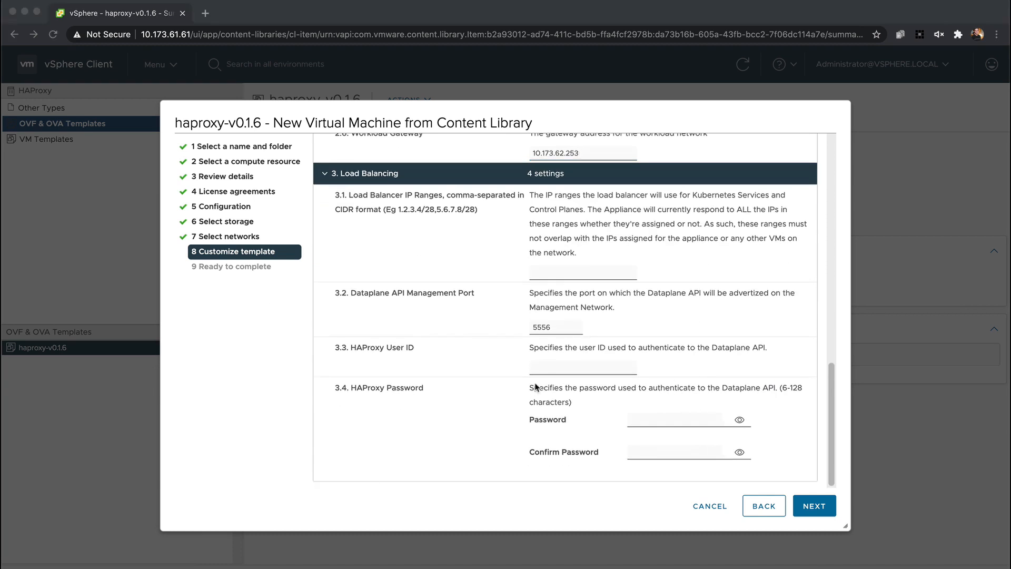
{"action": "key", "text": "super+Tab"}
{"action": "left_click", "coordinate": [542, 271]}
{"action": "key", "text": "super+v"}
Set the HAProxy user ID to admin, then enter and confirm the HAProxy password
{"action": "left_click", "coordinate": [591, 367]}
{"action": "type", "text": "admin"}
{"action": "key", "text": "Tab"}
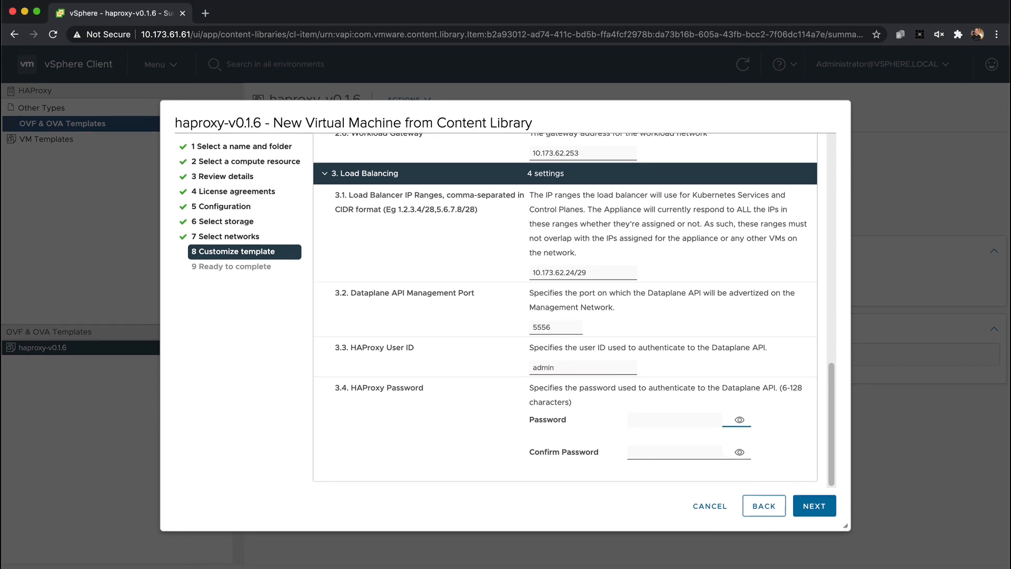
{"action": "type", "text": "••••••••"}
{"action": "key", "text": "Tab"}
{"action": "type", "text": "••"}
Finish deploying the haproxy virtual machine and power it on
{"action": "left_click", "coordinate": [815, 506]}
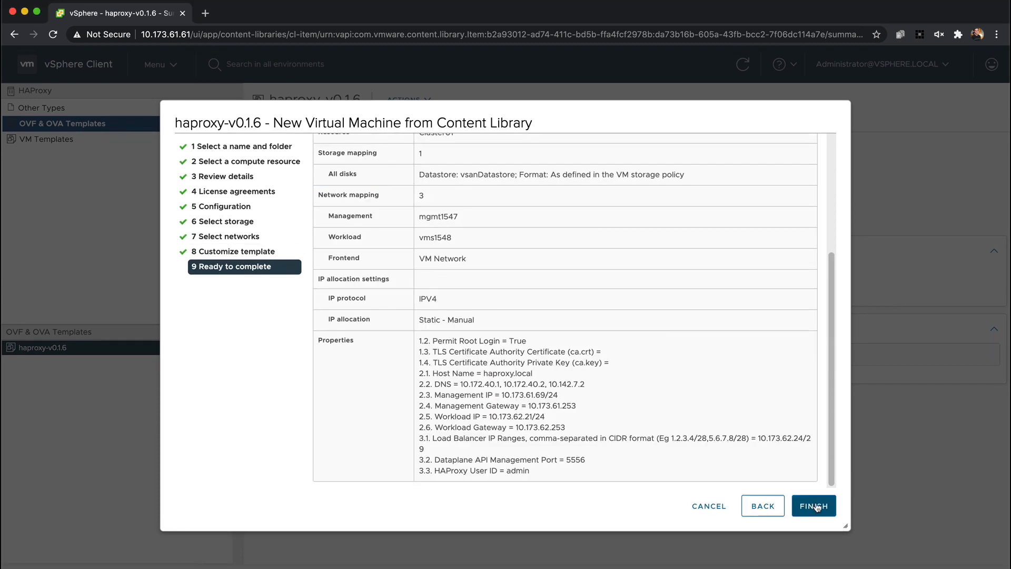
{"action": "left_click", "coordinate": [814, 506]}
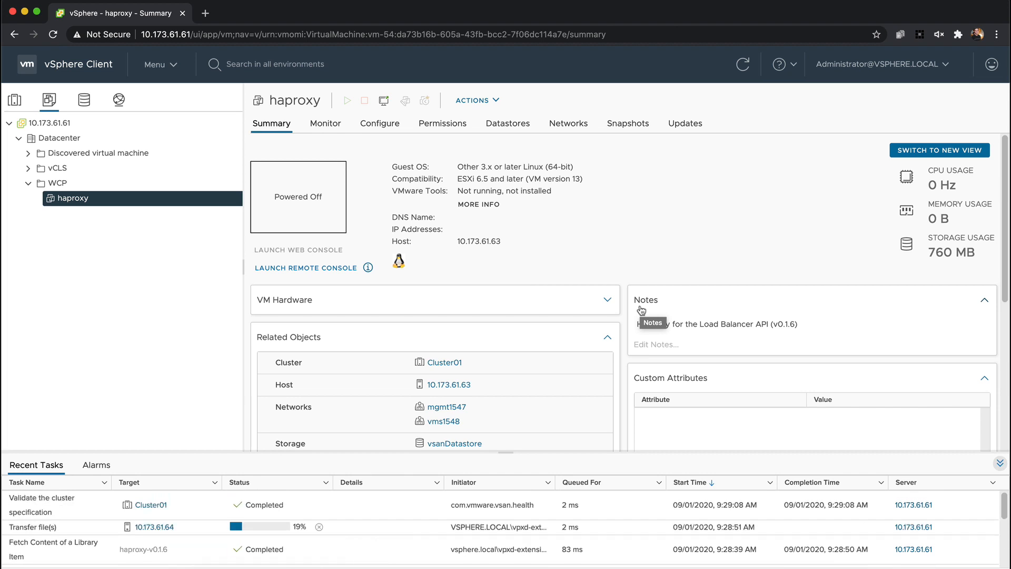
{"action": "left_click", "coordinate": [347, 105]}
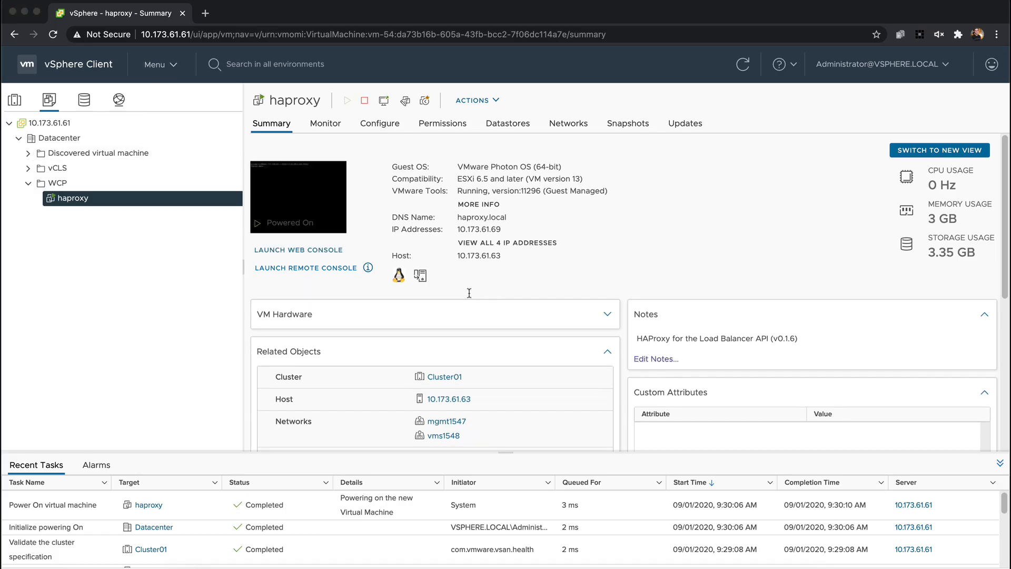
Switch to the terminal and connect with "ssh 10.173.61.69 -l root", accepting the host key and entering the root password
{"action": "key", "text": "super+Tab"}
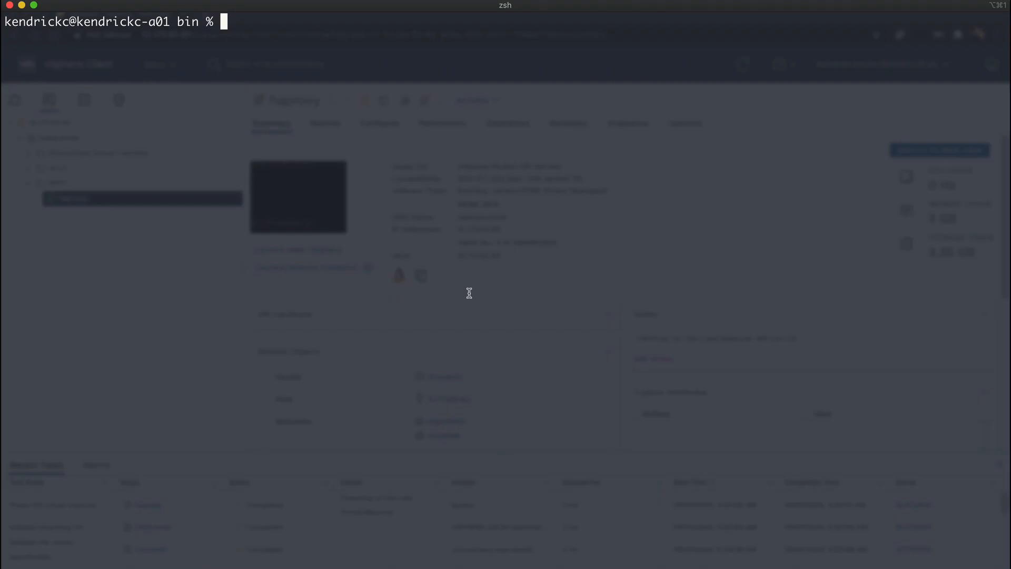
{"action": "type", "text": "ssh"}
{"action": "type", "text": "10.173.61.69"}
{"action": "type", "text": "-l root"}
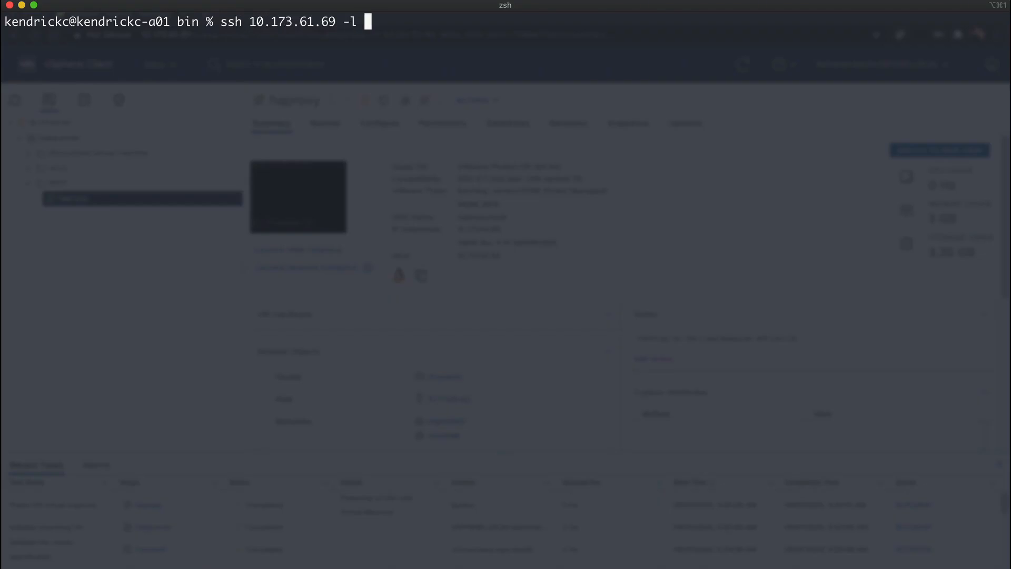
{"action": "key", "text": "Return"}
{"action": "type", "text": "yes"}
{"action": "key", "text": "Return"}
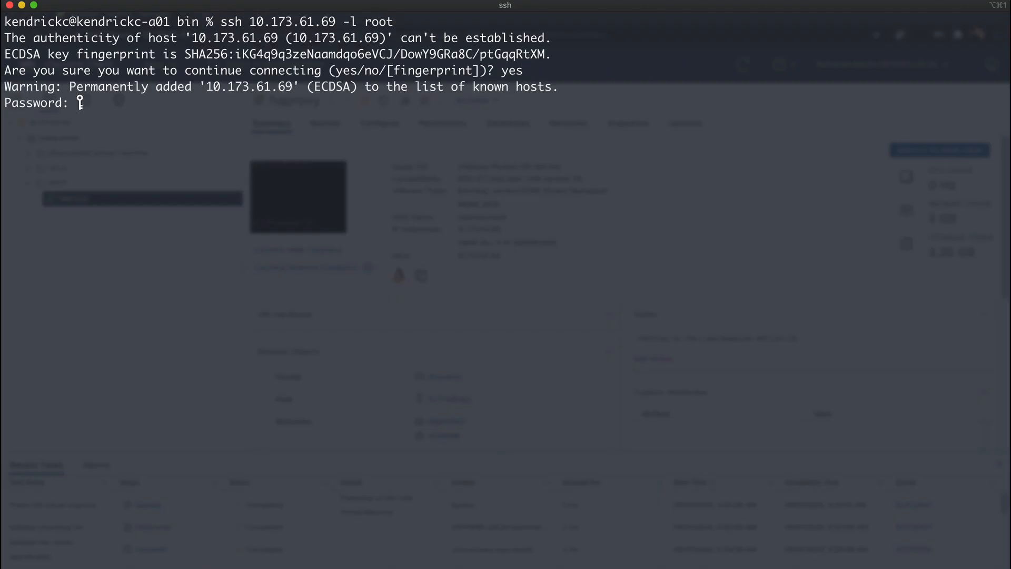
{"action": "key", "text": "Return"}
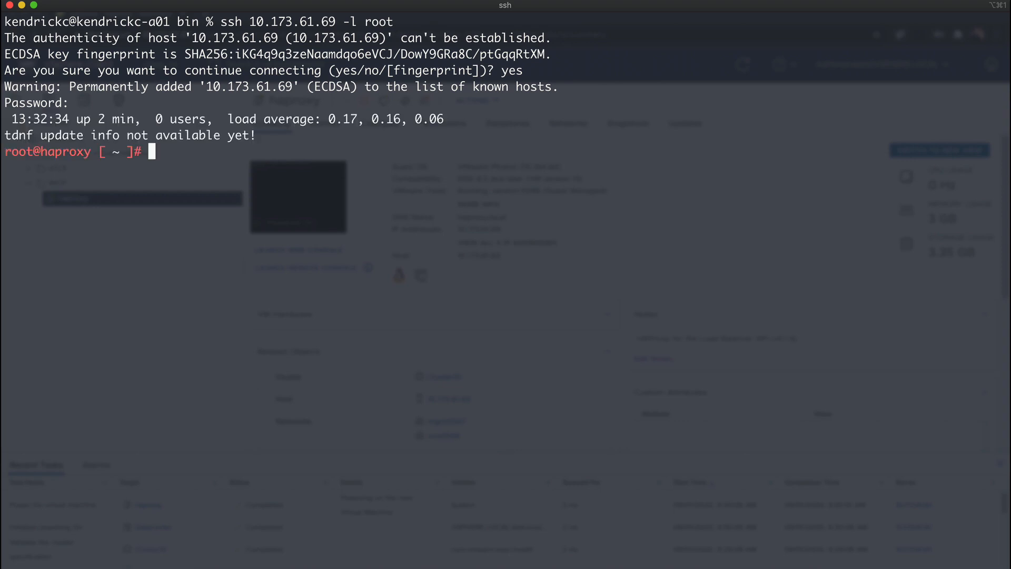
Print the appliance's CA certificate with "cat /etc/haproxy/ca.crt"
{"action": "type", "text": "cat /etc/ha"}
{"action": "key", "text": "Tab"}
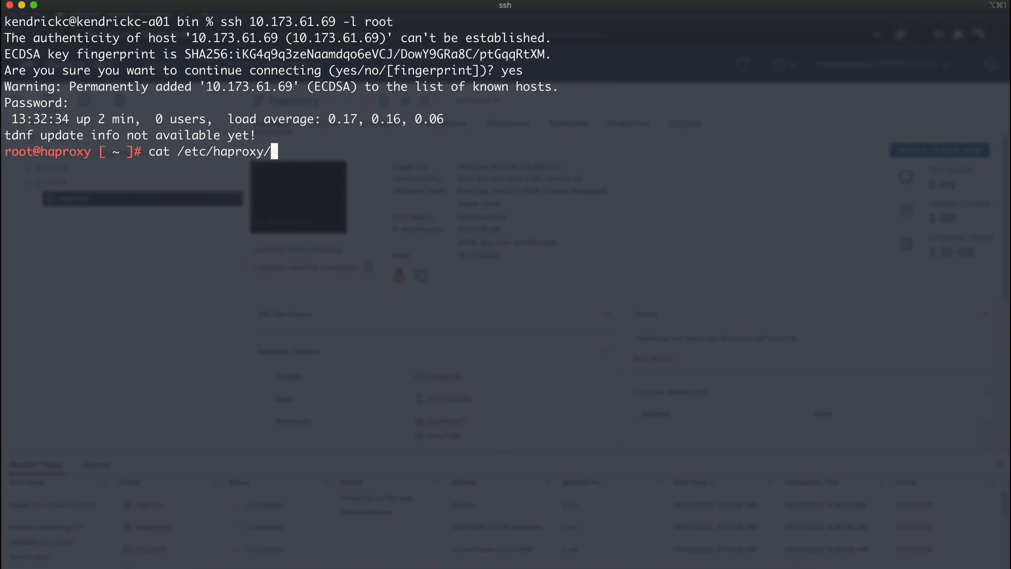
{"action": "type", "text": "ca.c"}
{"action": "key", "text": "Tab"}
{"action": "key", "text": "Return"}
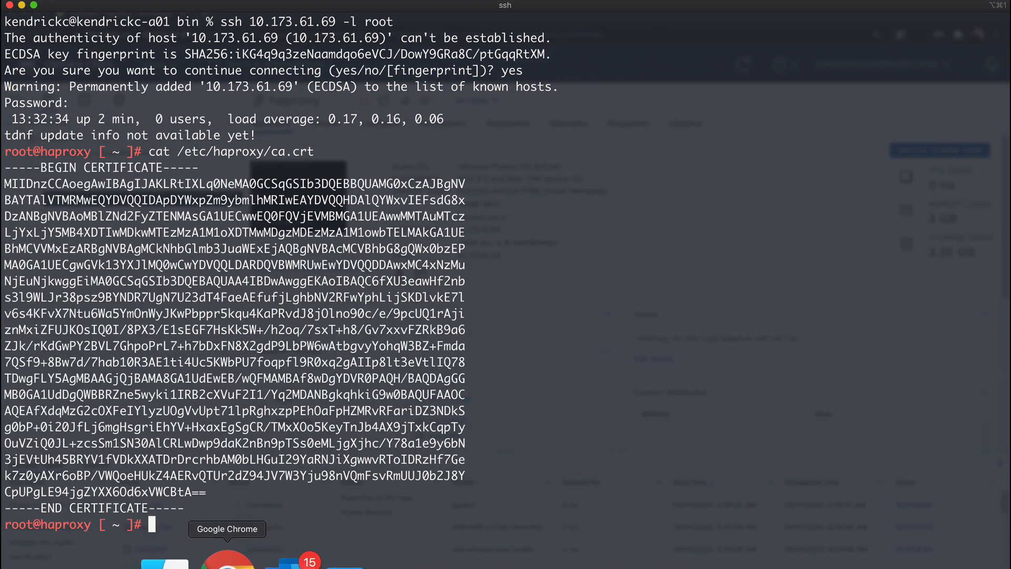
Switch to the vSphere Client in Chrome, start the Workload Management setup and collapse the recent tasks list
{"action": "left_click", "coordinate": [226, 558]}
{"action": "left_click", "coordinate": [156, 65]}
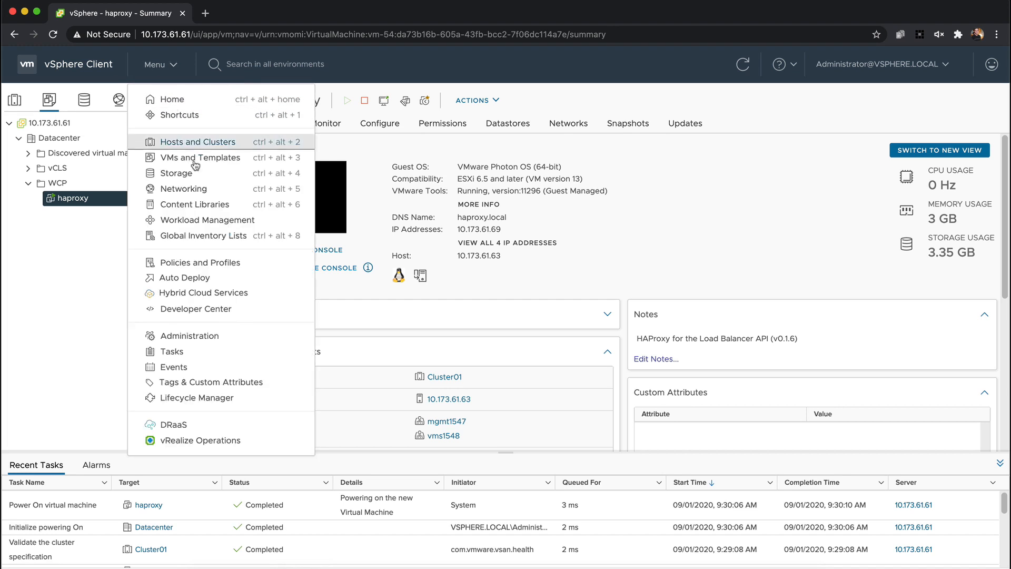
{"action": "left_click", "coordinate": [216, 220]}
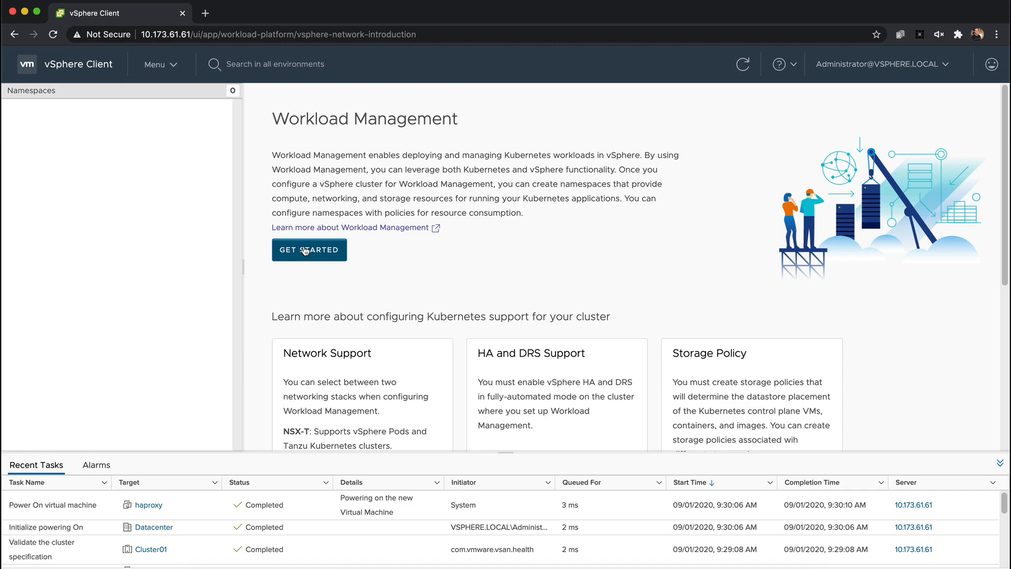
{"action": "left_click", "coordinate": [306, 251]}
{"action": "left_click", "coordinate": [1000, 463]}
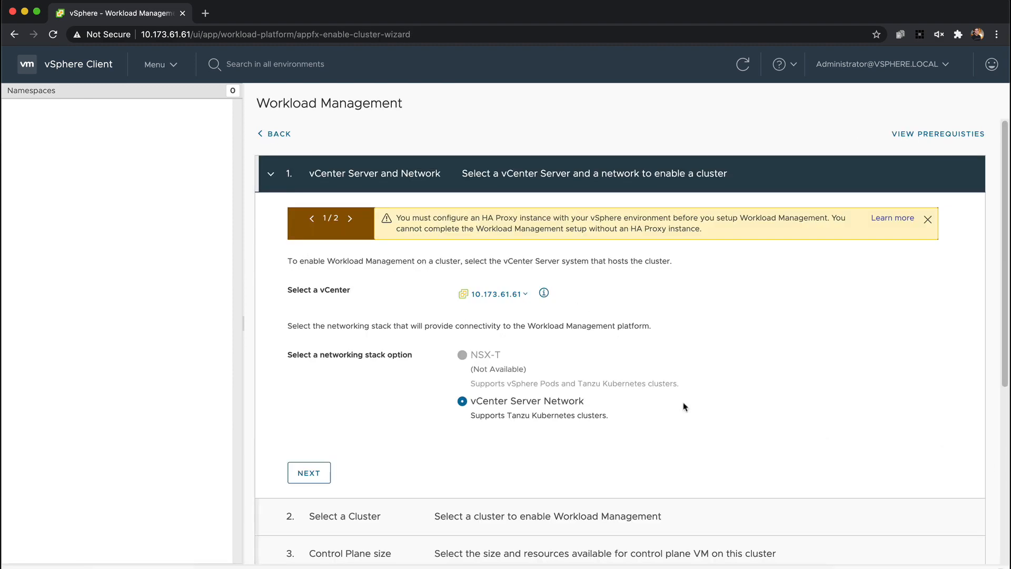
Accept the vCenter Server Network stack and choose Cluster01 as the cluster for Workload Management
{"action": "left_click", "coordinate": [308, 474]}
{"action": "left_click", "coordinate": [483, 357]}
{"action": "left_click", "coordinate": [306, 523]}
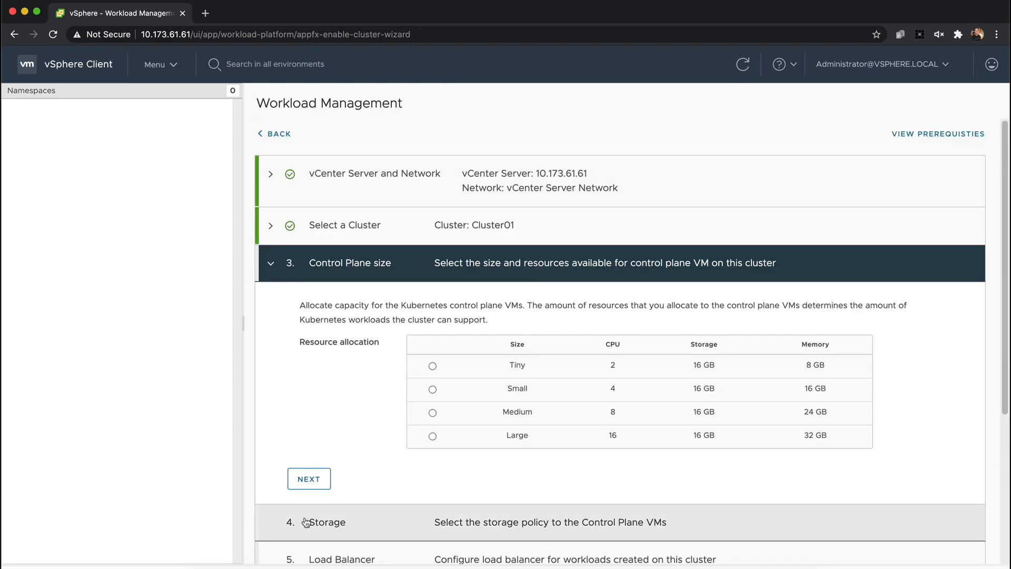
Set the control plane size to Small and its storage policy to vSAN Default Storage Policy
{"action": "scroll", "coordinate": [431, 390], "scroll_direction": "down", "scroll_amount": 2}
{"action": "left_click", "coordinate": [319, 400]}
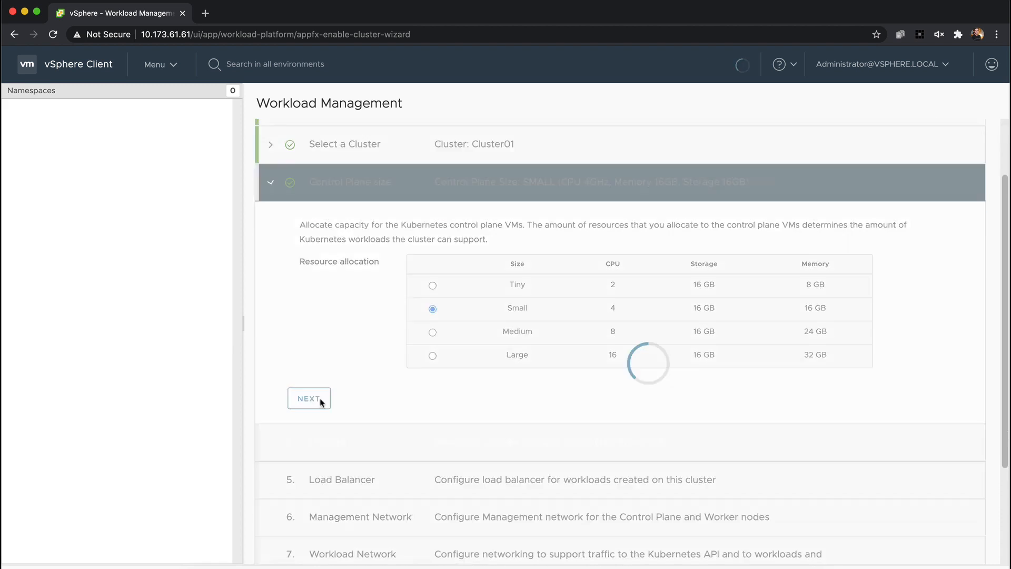
{"action": "left_click", "coordinate": [411, 396]}
{"action": "left_click", "coordinate": [507, 413]}
{"action": "scroll", "coordinate": [369, 416], "scroll_direction": "down", "scroll_amount": 3}
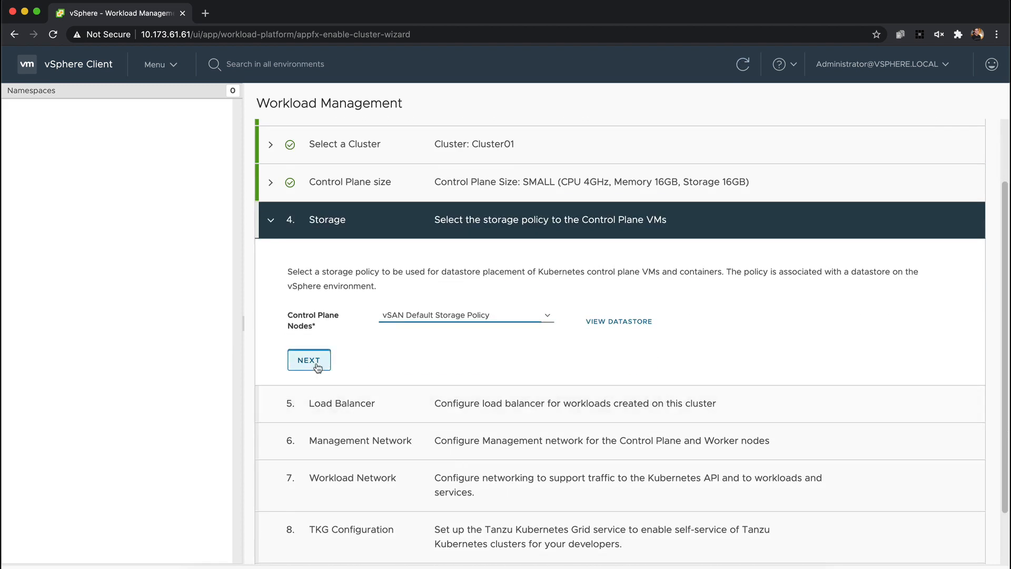
{"action": "left_click", "coordinate": [311, 425]}
Name the load balancer haproxy-wcp, set its type to HA Proxy and its data plane API address to 10.173.61.69:5556
{"action": "scroll", "coordinate": [373, 420], "scroll_direction": "down", "scroll_amount": 3}
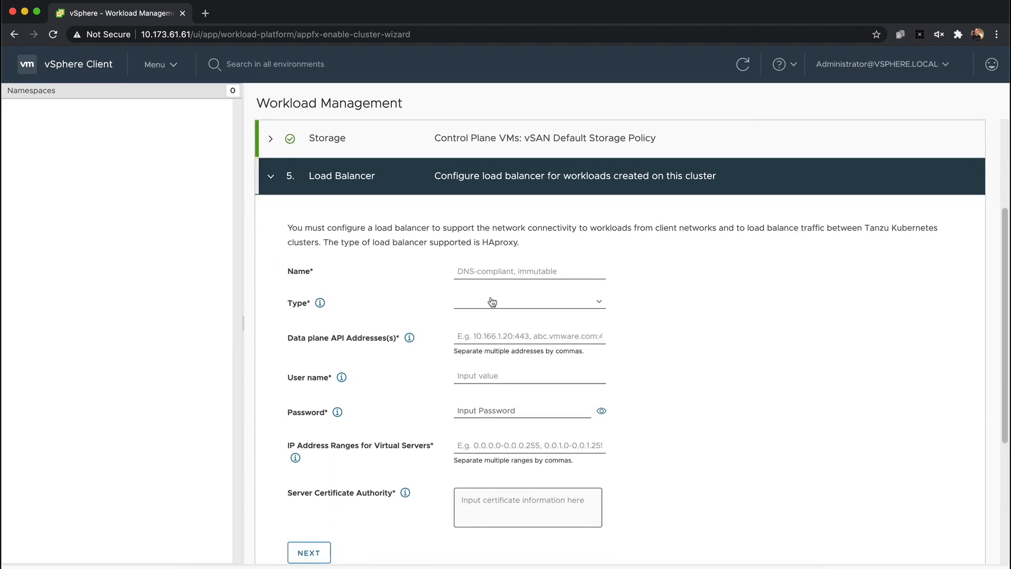
{"action": "left_click", "coordinate": [495, 273]}
{"action": "type", "text": "haproxy-wcp"}
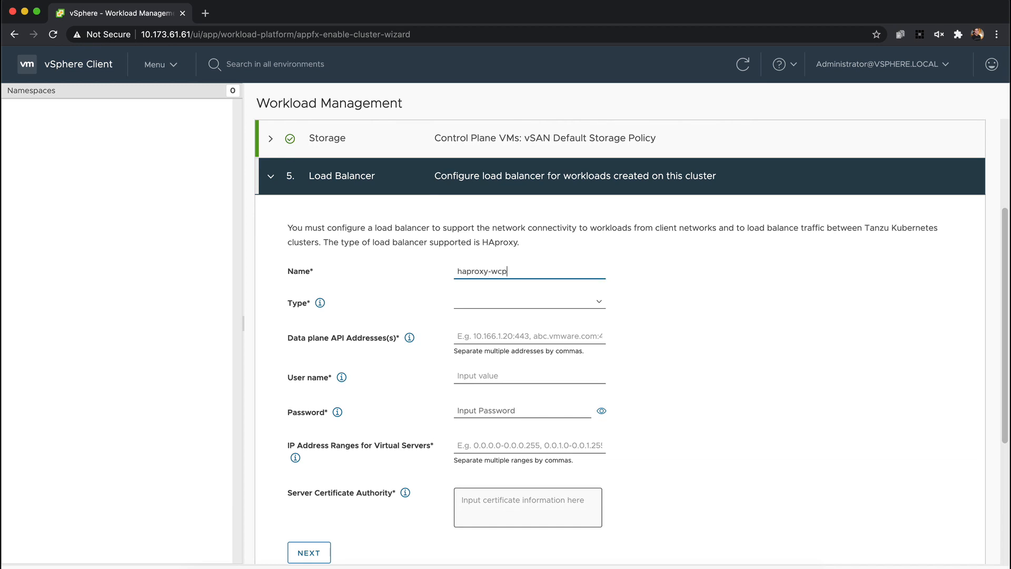
{"action": "left_click", "coordinate": [517, 303]}
{"action": "left_click", "coordinate": [503, 307]}
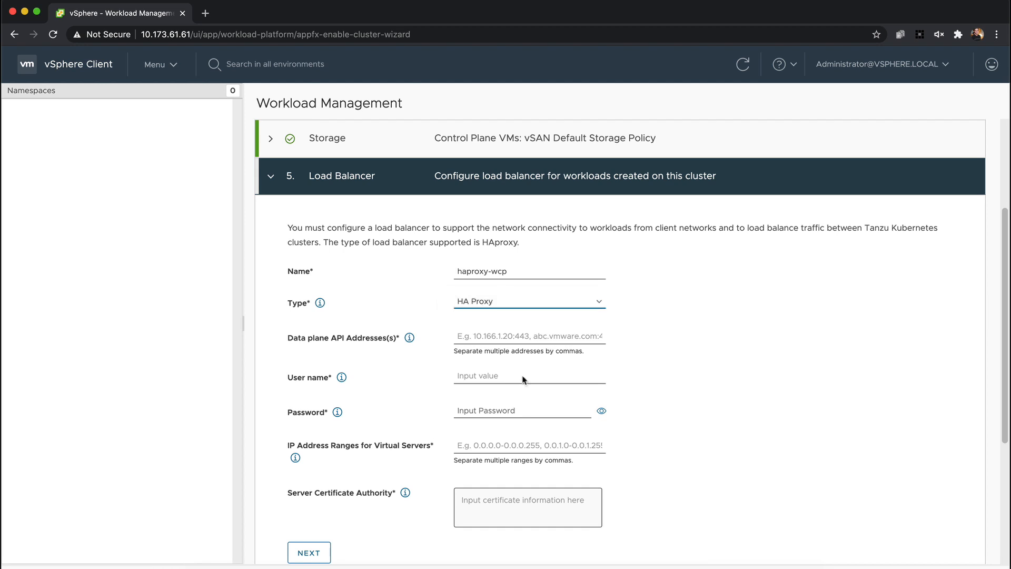
{"action": "left_click", "coordinate": [509, 337]}
{"action": "type", "text": "10.173.61.69"}
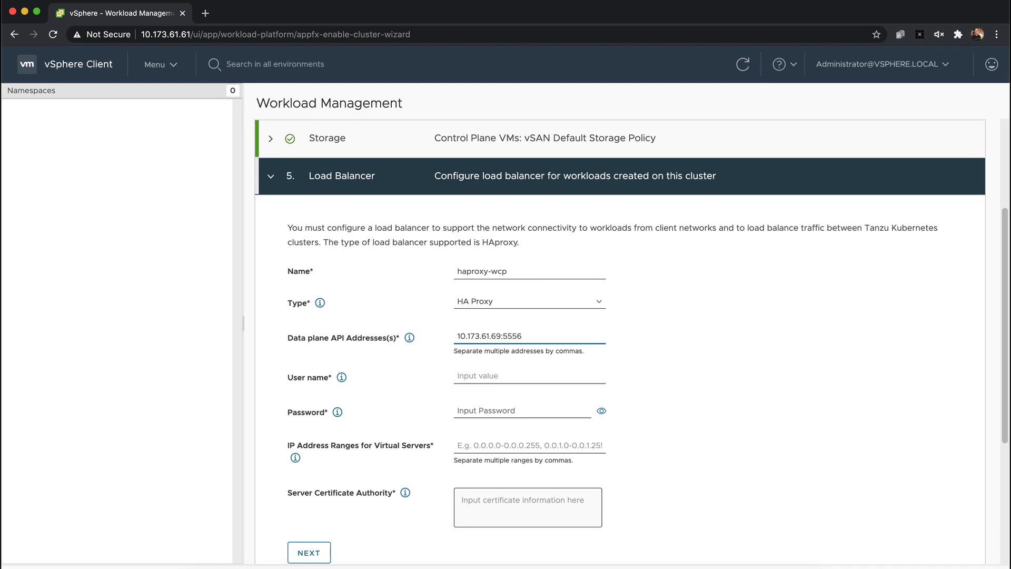
Enter the load balancer's user name admin and its password
{"action": "key", "text": "Tab"}
{"action": "key", "text": "Tab"}
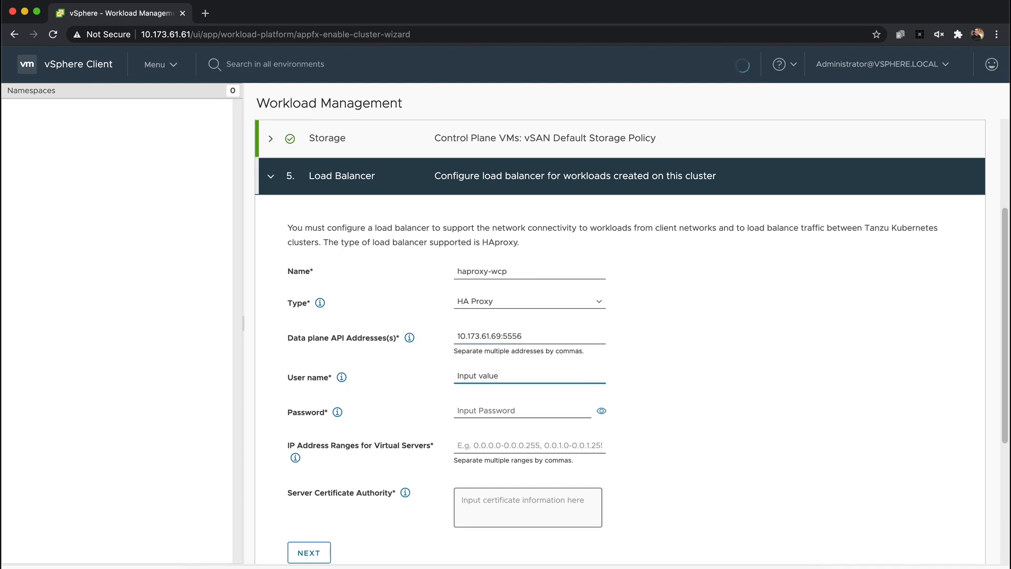
{"action": "type", "text": "admin"}
{"action": "key", "text": "Tab"}
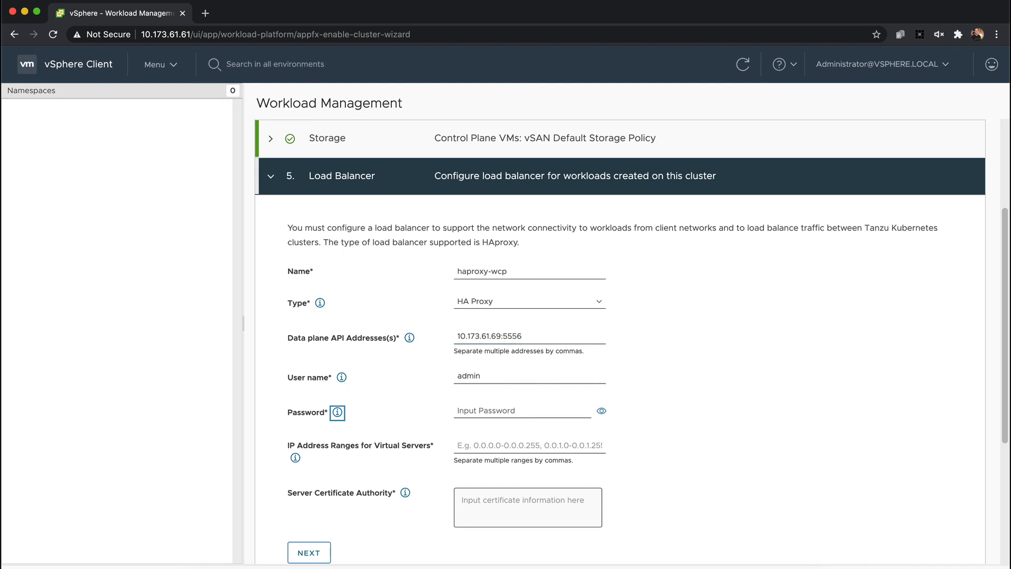
{"action": "key", "text": "Tab"}
{"action": "type", "text": "VM"}
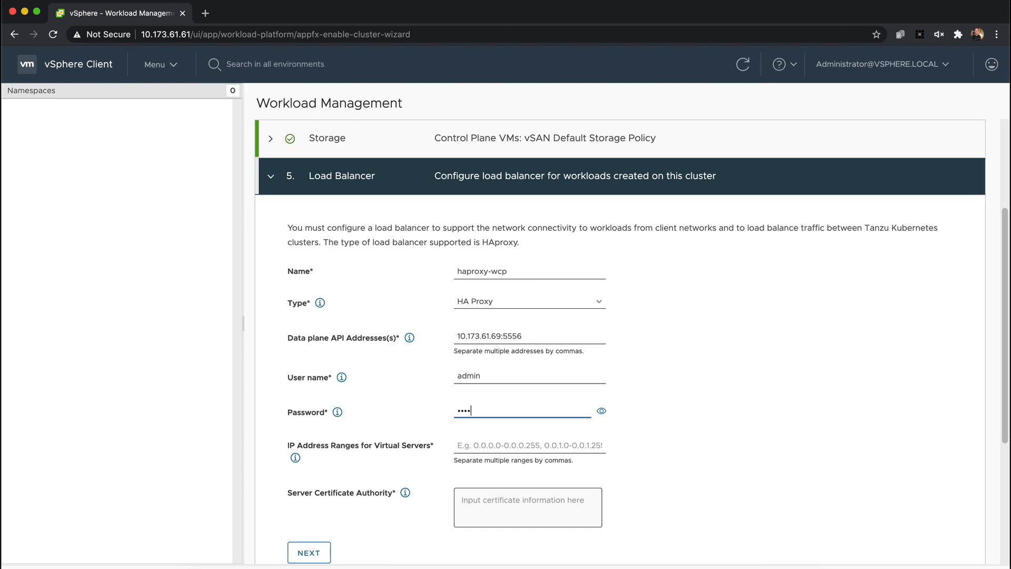
{"action": "key", "text": "Tab"}
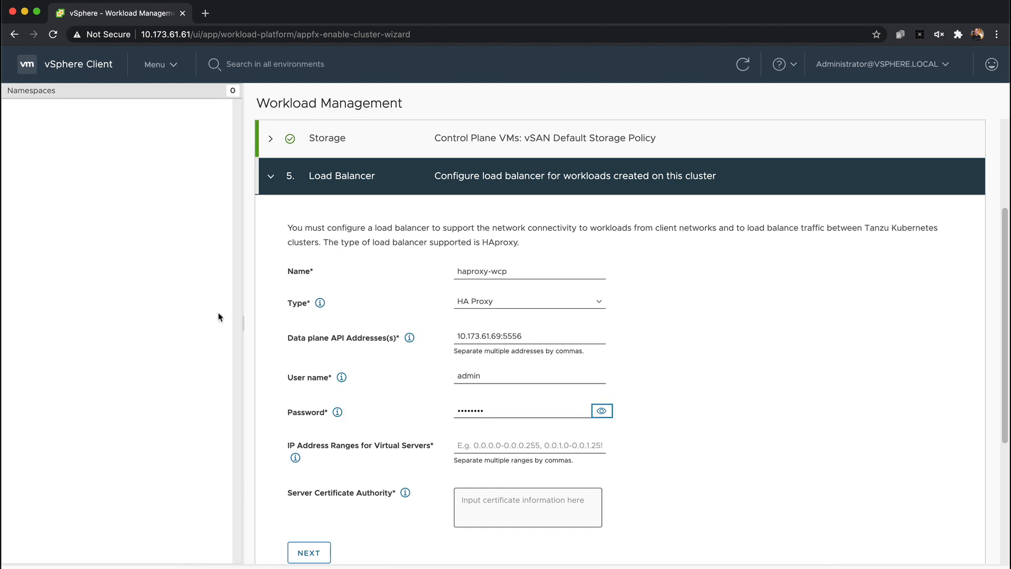
Set the load balancer's IP address range for virtual servers to 10.173.62.24 - 10.173.62.31
{"action": "key", "text": "Tab"}
{"action": "key", "text": "super+Tab"}
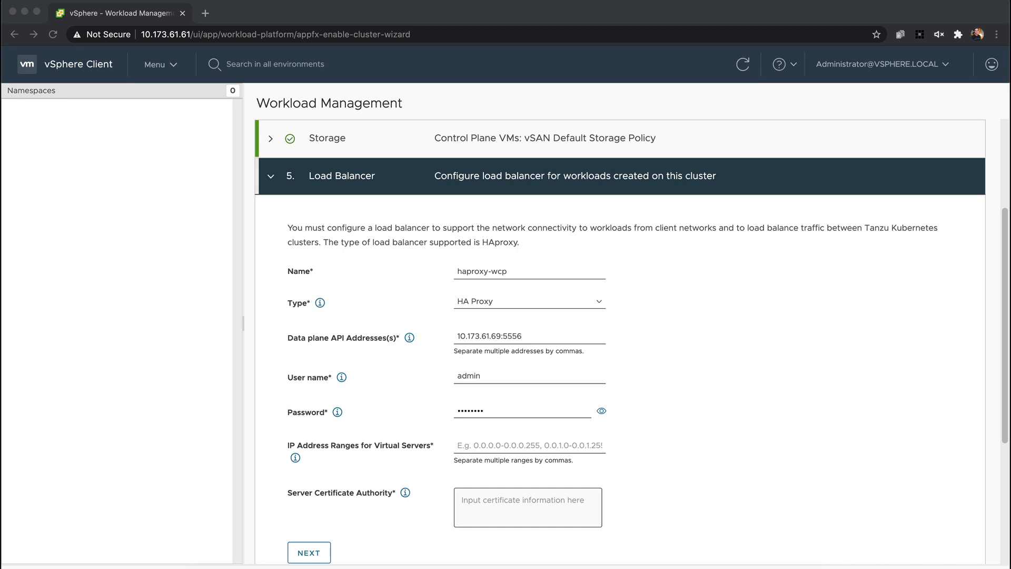
{"action": "key", "text": "super+Tab"}
{"action": "left_click", "coordinate": [514, 448]}
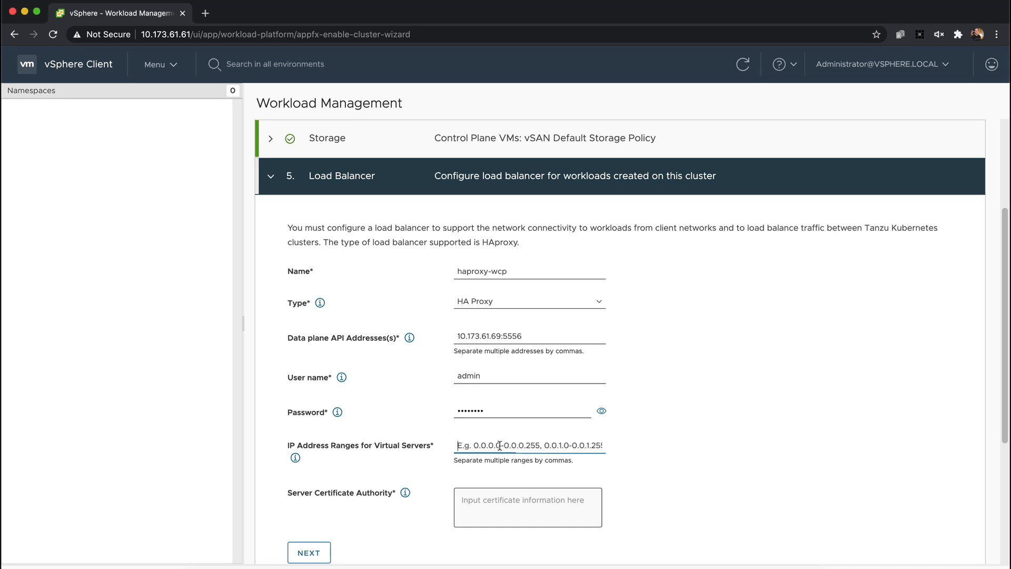
{"action": "type", "text": "10.173.62.24 - 10.173.62.31"}
{"action": "key", "text": "Tab"}
{"action": "key", "text": "Tab"}
Copy the full ca.crt certificate from the HAProxy terminal session into Server Certificate Authority and complete the Load Balancer section
{"action": "key", "text": "super+Tab"}
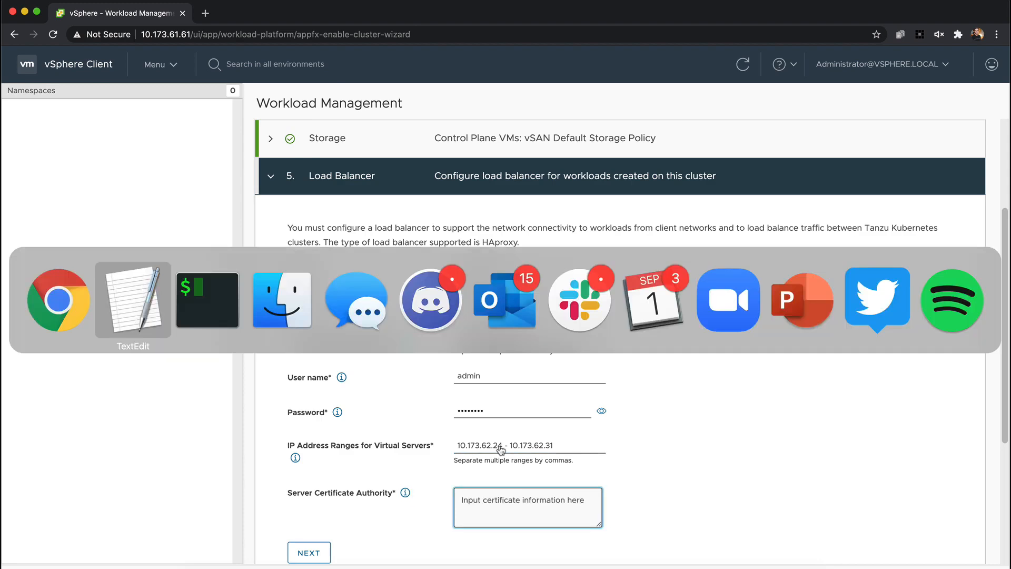
{"action": "left_click_drag", "start_coordinate": [185, 507], "coordinate": [4, 168]}
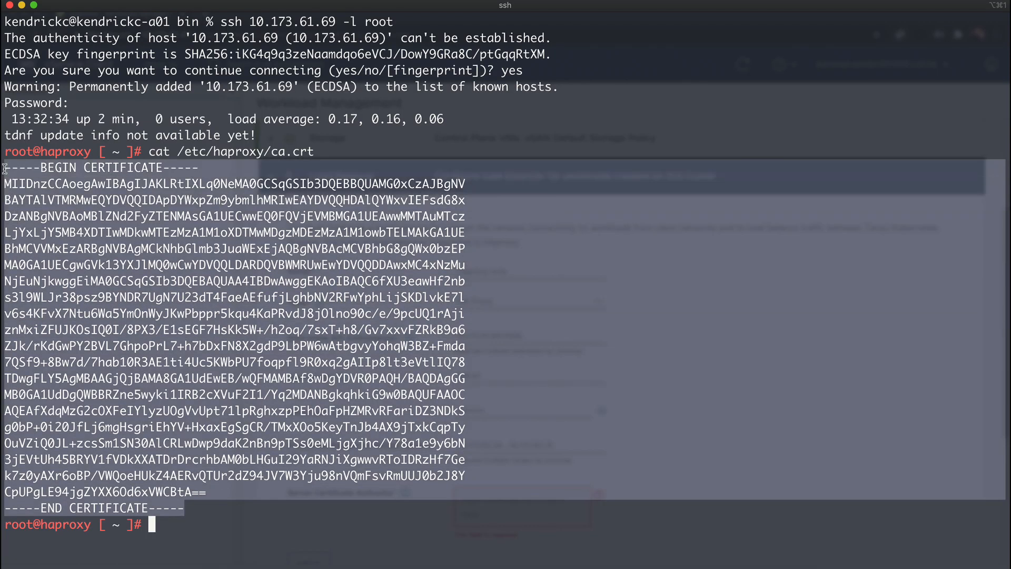
{"action": "key", "text": "super+c"}
{"action": "key", "text": "super+Tab"}
{"action": "key", "text": "super+v"}
{"action": "scroll", "coordinate": [640, 487], "scroll_direction": "down", "scroll_amount": 3}
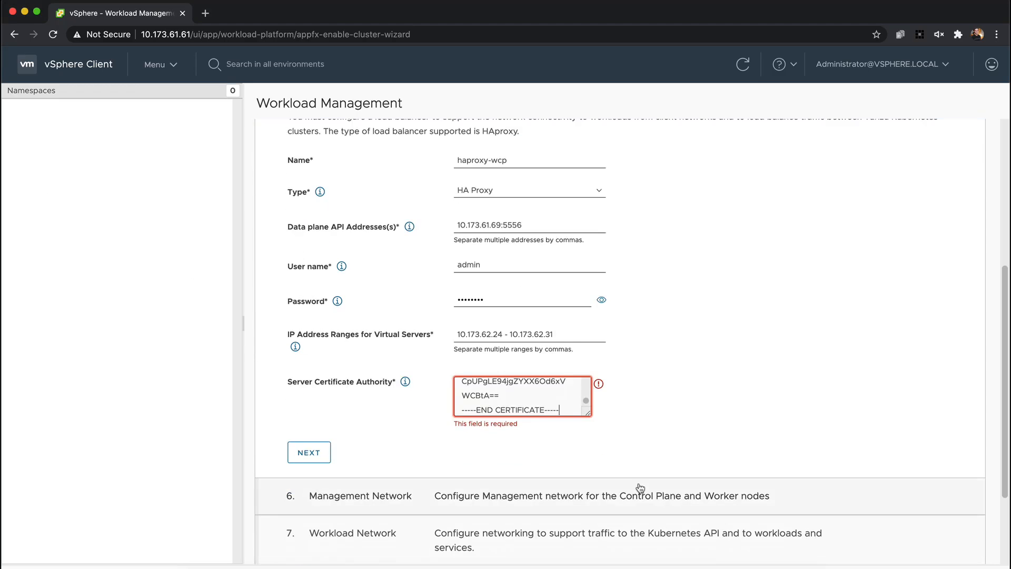
{"action": "left_click", "coordinate": [321, 461]}
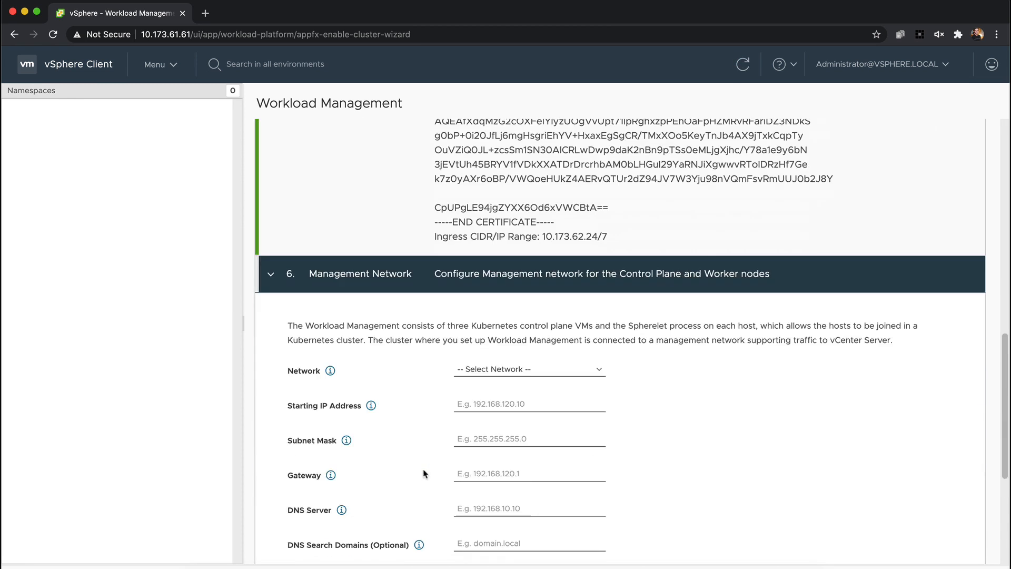
Select mgmt1547 as the network for the Management Network section
{"action": "left_click", "coordinate": [495, 193]}
{"action": "left_click", "coordinate": [540, 235]}
{"action": "scroll", "coordinate": [640, 282], "scroll_direction": "up", "scroll_amount": 1}
{"action": "left_click", "coordinate": [548, 250]}
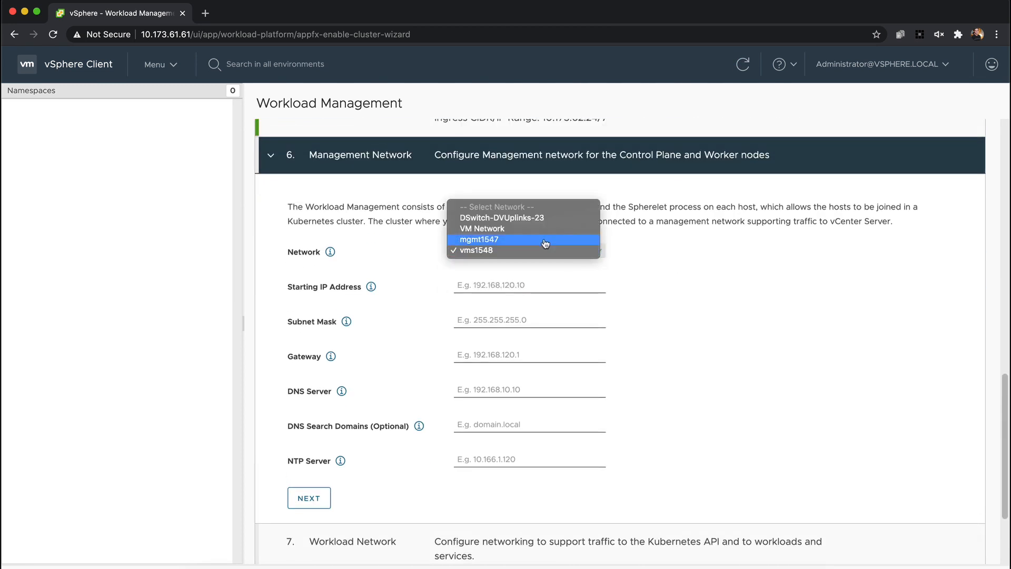
{"action": "left_click", "coordinate": [544, 240]}
Set the management network's starting IP address to 10.173.61.73 and its subnet mask to 255.255.255.0
{"action": "left_click", "coordinate": [237, 566]}
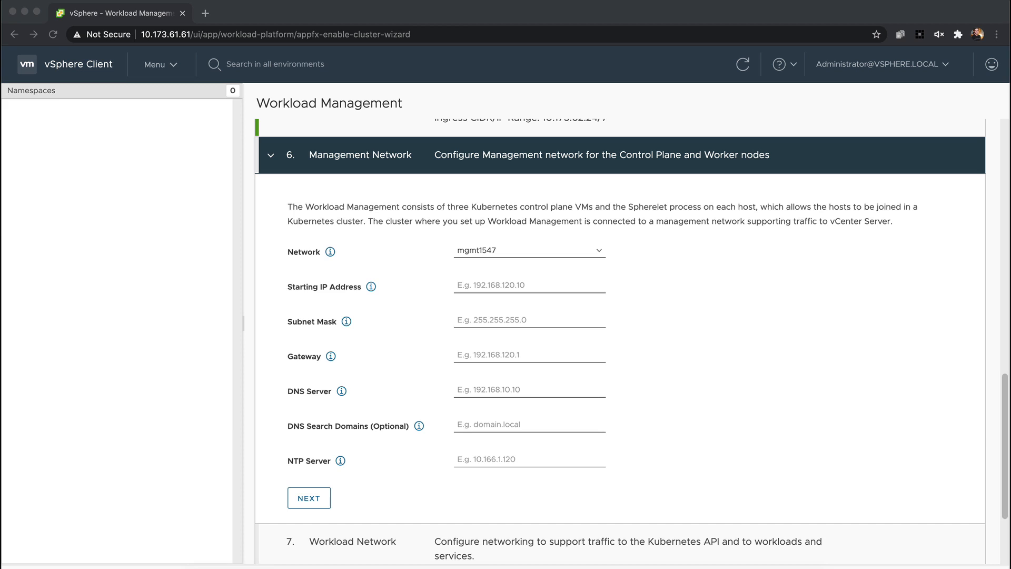
{"action": "left_click", "coordinate": [516, 285]}
{"action": "key", "text": "super+v"}
{"action": "key", "text": "Tab"}
{"action": "type", "text": "255.255.255.0"}
{"action": "key", "text": "Tab"}
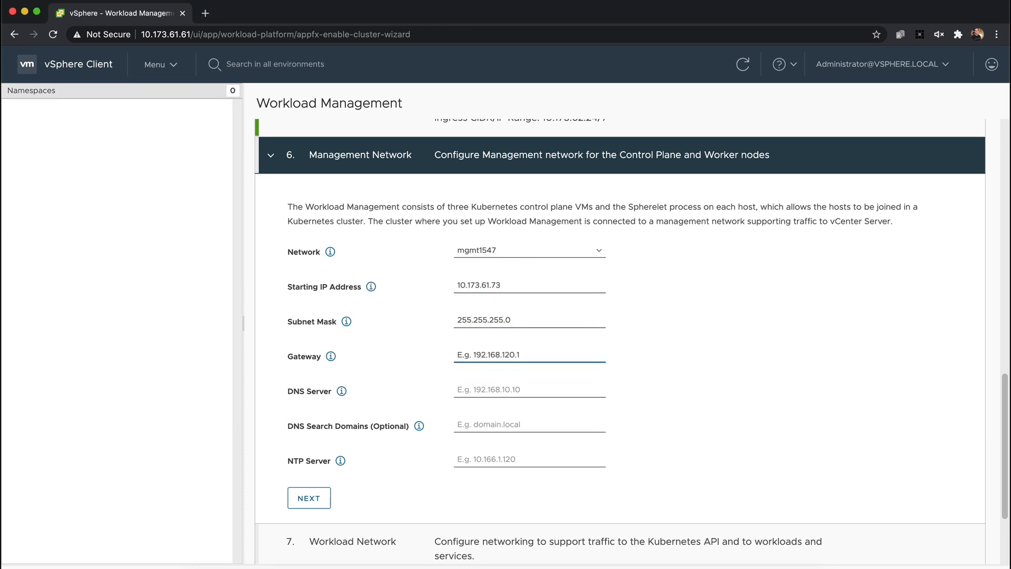
Complete the management network with gateway 10.173.61.253, DNS servers 10.172.40.1, 10.172.40.2, 10.142.7.2 and NTP server 10.113.60.176
{"action": "key", "text": "super+v"}
{"action": "key", "text": "Tab"}
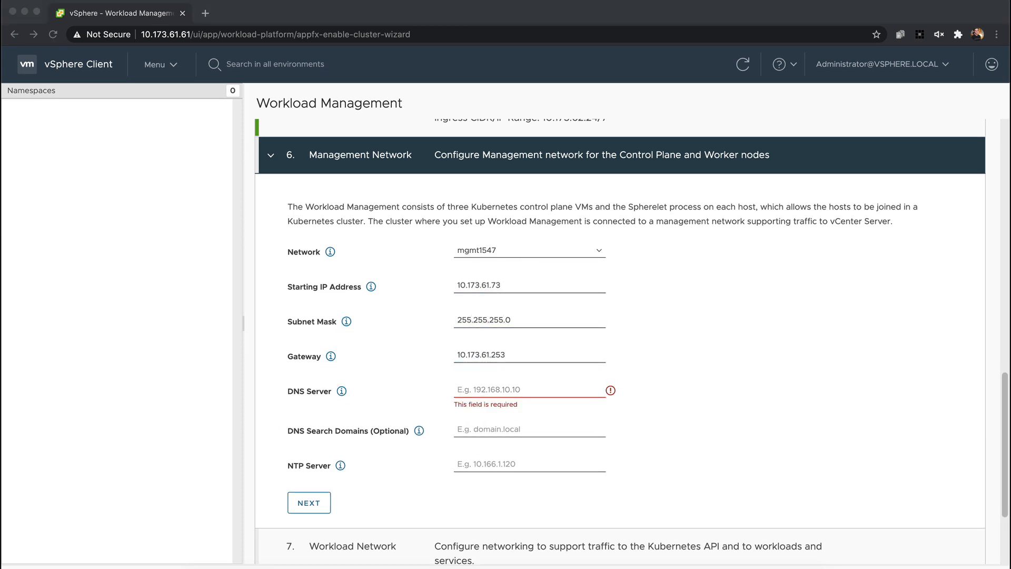
{"action": "key", "text": "super+v"}
{"action": "key", "text": "Tab"}
{"action": "left_click", "coordinate": [519, 460]}
{"action": "key", "text": "super+v"}
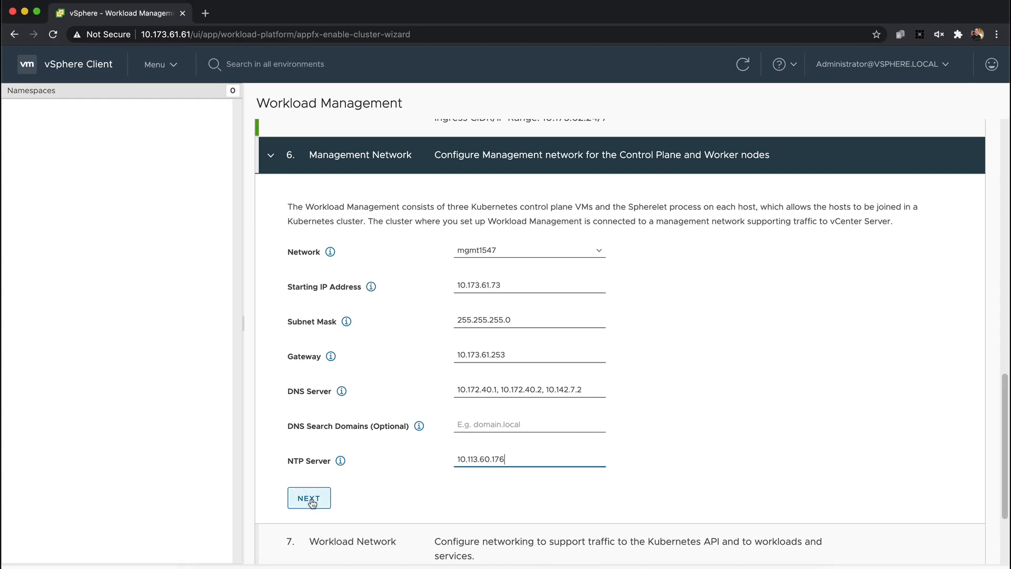
{"action": "left_click", "coordinate": [309, 500]}
Set the Workload Network section's DNS servers to 10.172.40.1, 10.172.40.2, 10.142.7.2
{"action": "scroll", "coordinate": [449, 453], "scroll_direction": "down", "scroll_amount": 1}
{"action": "scroll", "coordinate": [449, 453], "scroll_direction": "down", "scroll_amount": 10}
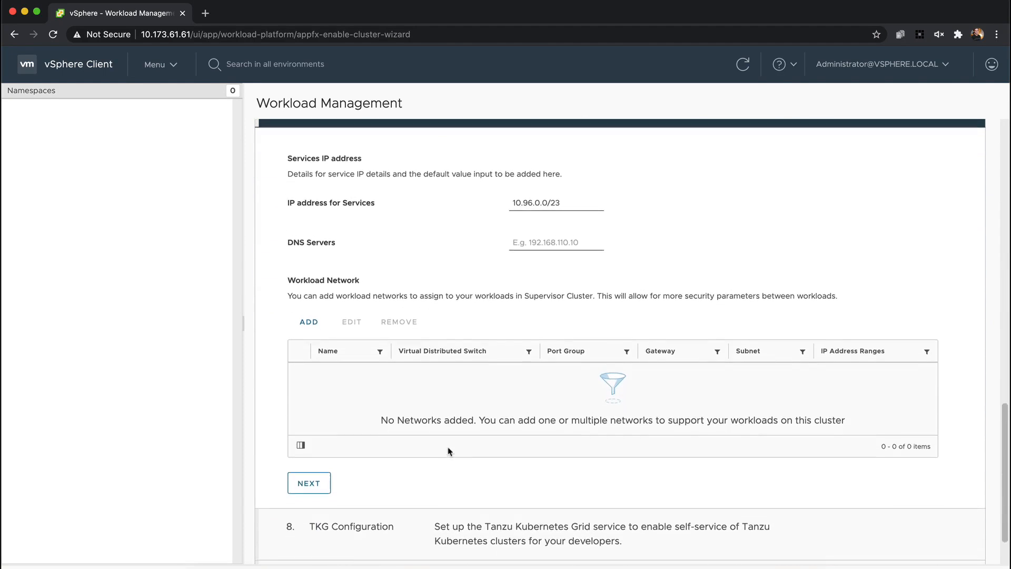
{"action": "scroll", "coordinate": [449, 451], "scroll_direction": "up", "scroll_amount": 1}
{"action": "key", "text": "super+Tab"}
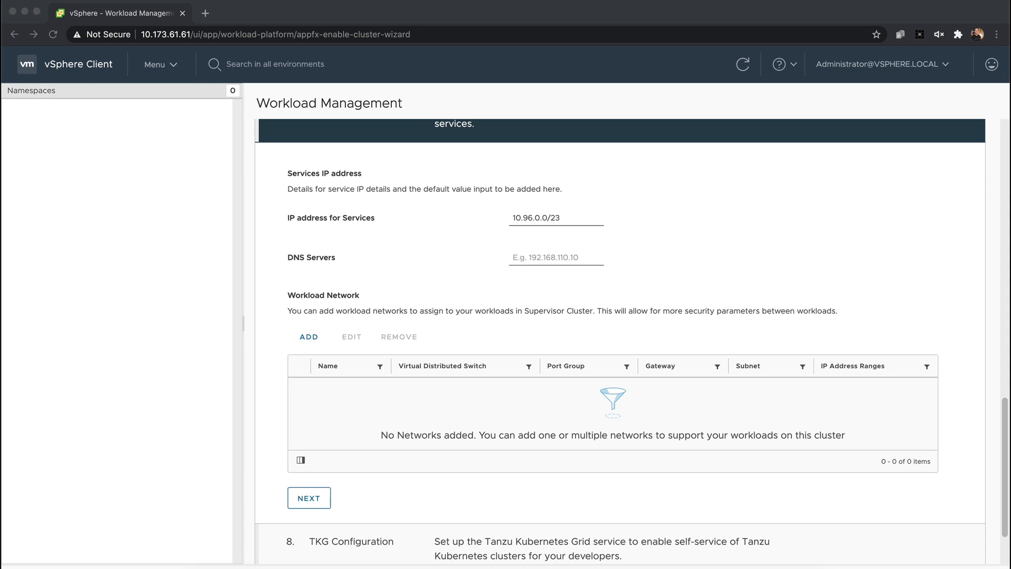
{"action": "left_click", "coordinate": [537, 258]}
{"action": "key", "text": "super+v"}
Add a workload network on port group vms1548 with gateway 10.173.62.253
{"action": "left_click", "coordinate": [309, 337]}
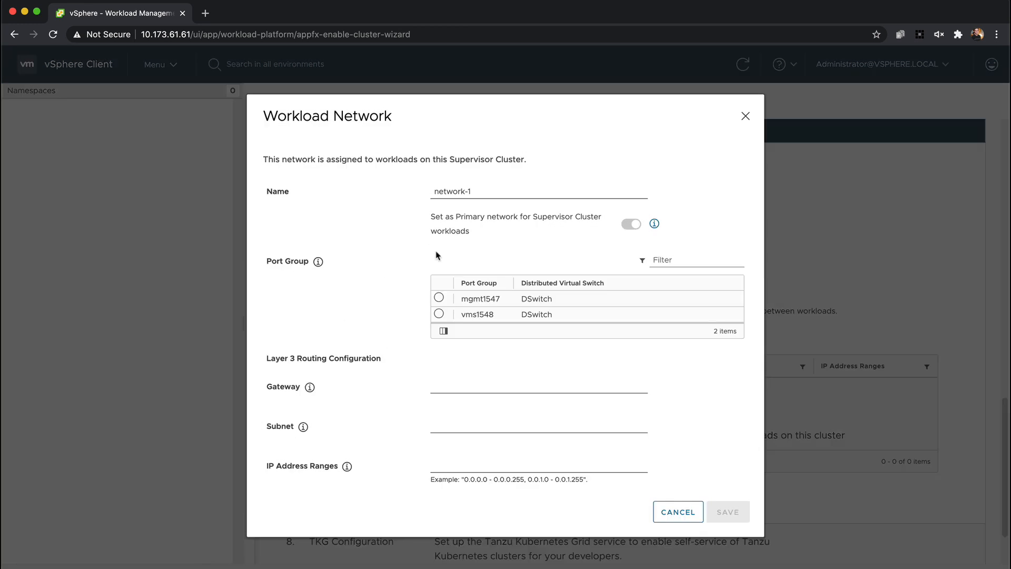
{"action": "left_click", "coordinate": [440, 316]}
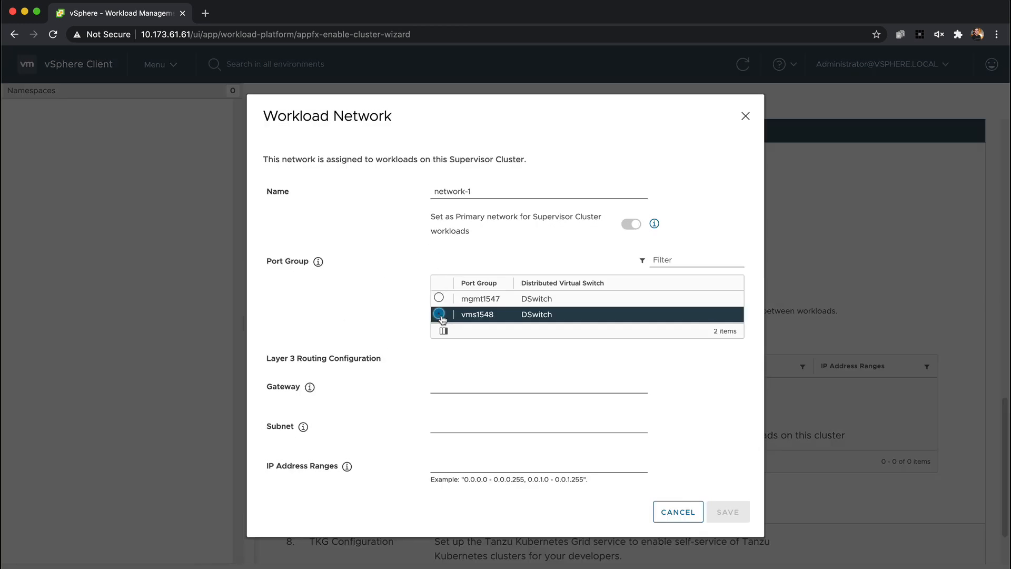
{"action": "key", "text": "super+Tab"}
{"action": "left_click", "coordinate": [434, 388]}
{"action": "type", "text": "10.173.62.253"}
{"action": "left_click", "coordinate": [459, 403]}
Give network-1 the subnet 255.255.255.0 and IP address range 10.173.62.32 - 10.173.62.40, and save it
{"action": "key", "text": "Tab"}
{"action": "key", "text": "Tab"}
{"action": "type", "text": "255"}
{"action": "key", "text": "Down"}
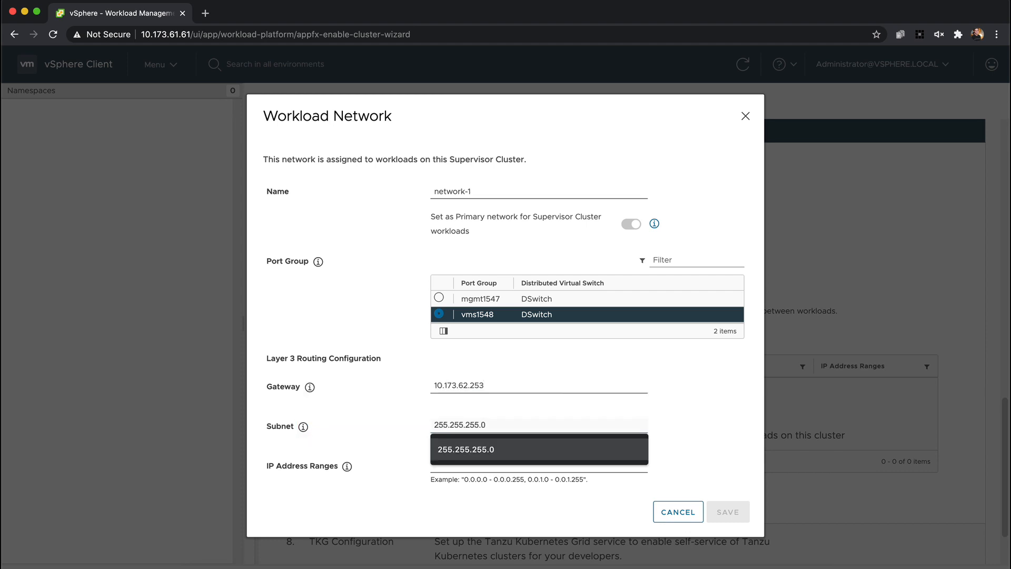
{"action": "key", "text": "Tab"}
{"action": "key", "text": "super+Tab"}
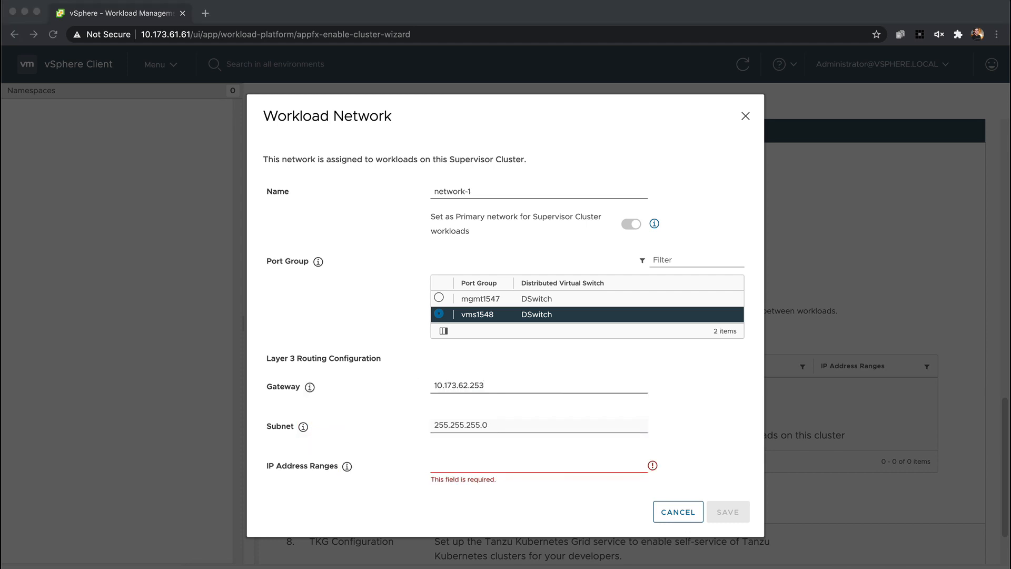
{"action": "left_click", "coordinate": [477, 469]}
{"action": "key", "text": "super+v"}
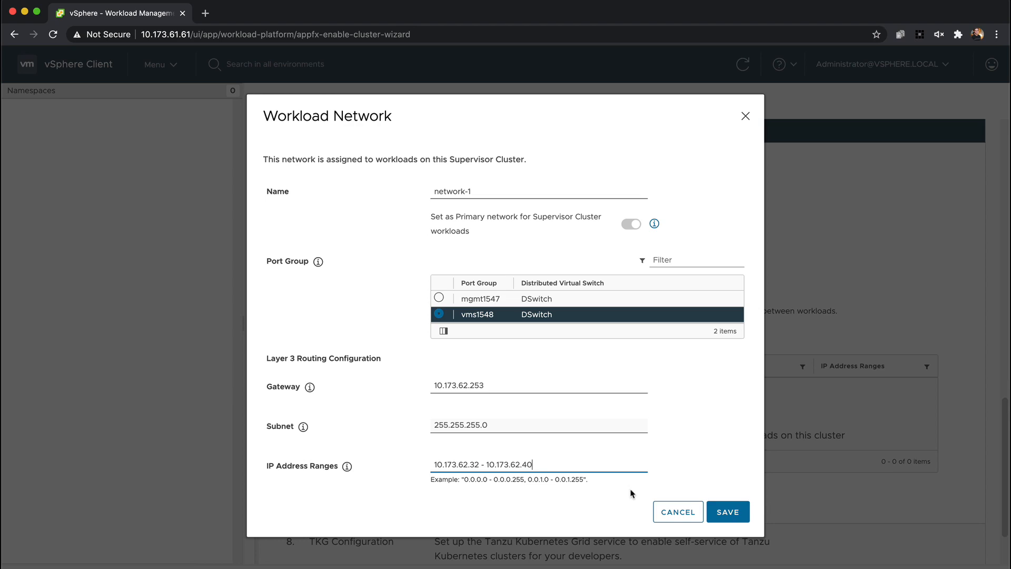
{"action": "left_click", "coordinate": [728, 512]}
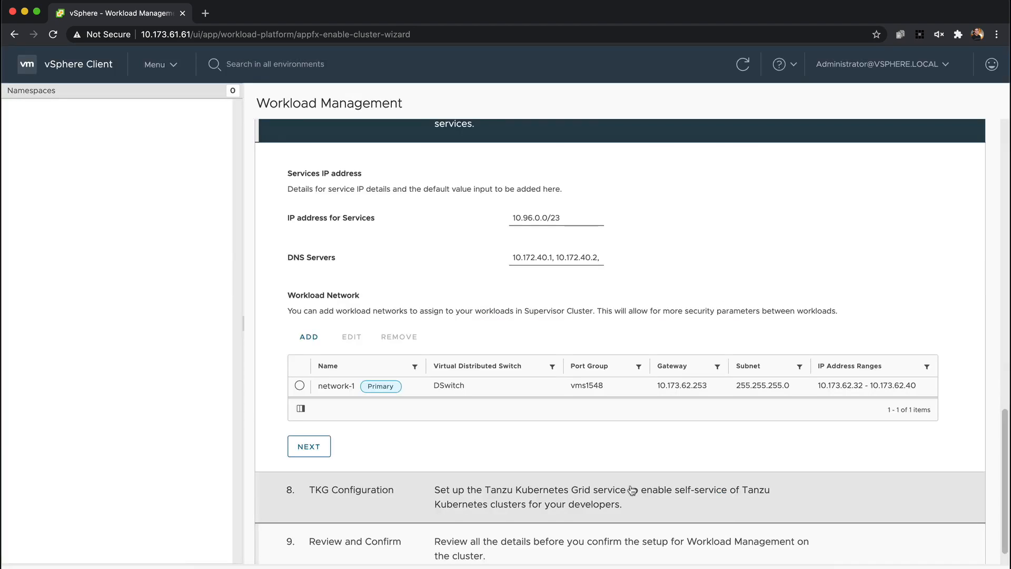
Add the wcp-kubernetes content library in the TKG Configuration and finish enabling Workload Management on Cluster01
{"action": "left_click", "coordinate": [314, 451]}
{"action": "left_click", "coordinate": [450, 429]}
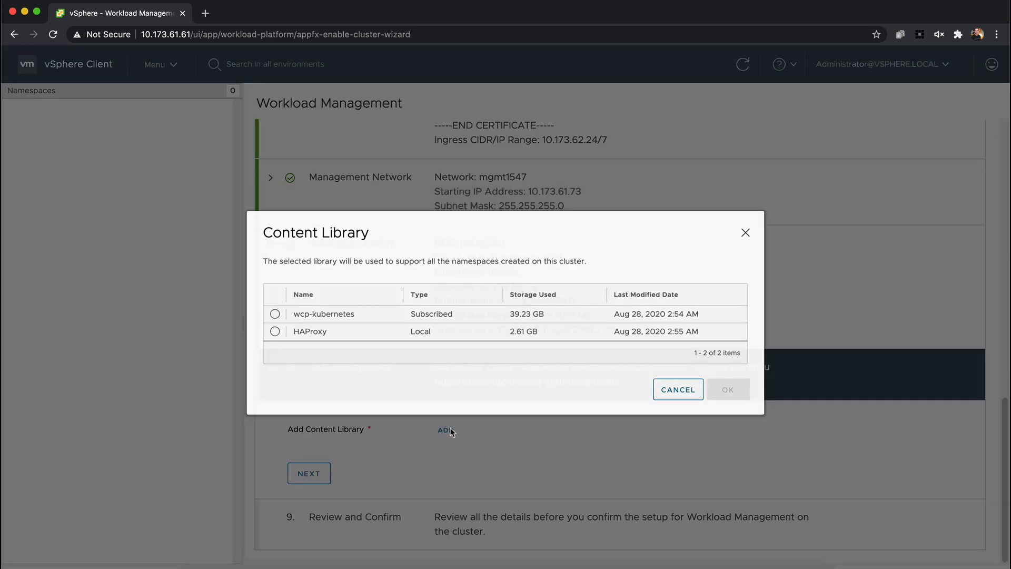
{"action": "left_click", "coordinate": [275, 316]}
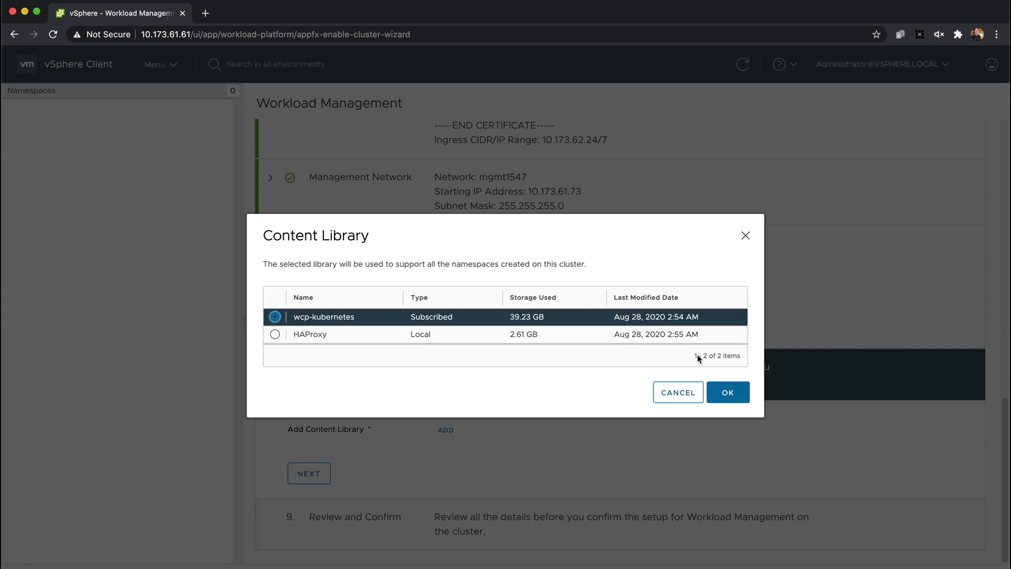
{"action": "left_click", "coordinate": [728, 393]}
{"action": "left_click", "coordinate": [314, 473]}
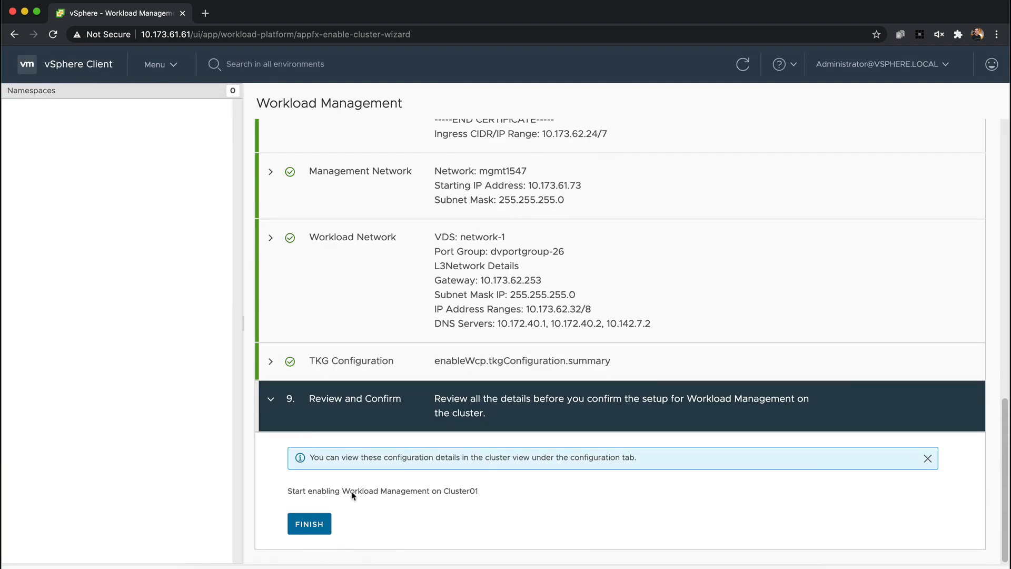
{"action": "left_click", "coordinate": [313, 525]}
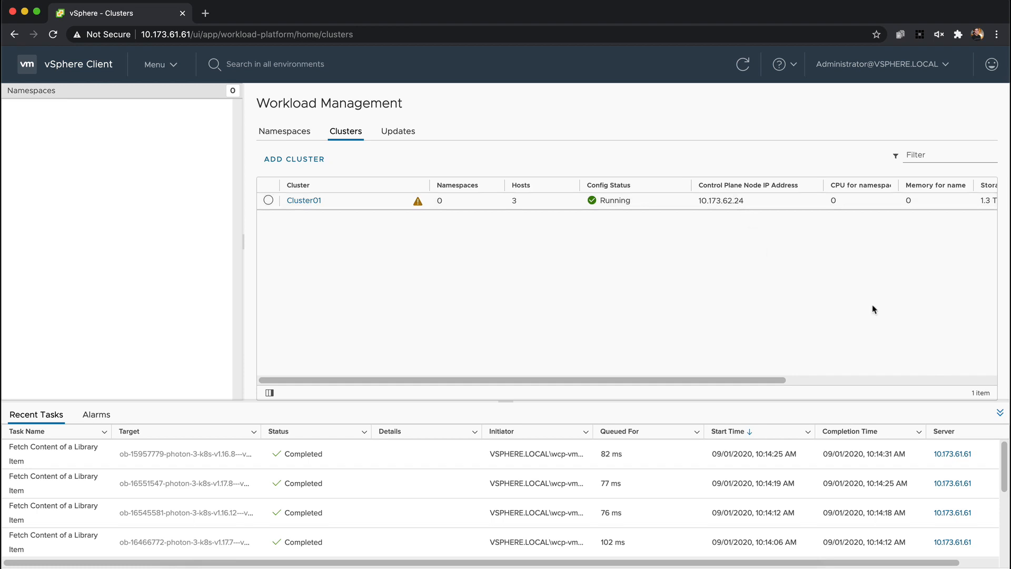
Create a tag category named wcp that is associable only with datastores
{"action": "left_click", "coordinate": [1000, 414]}
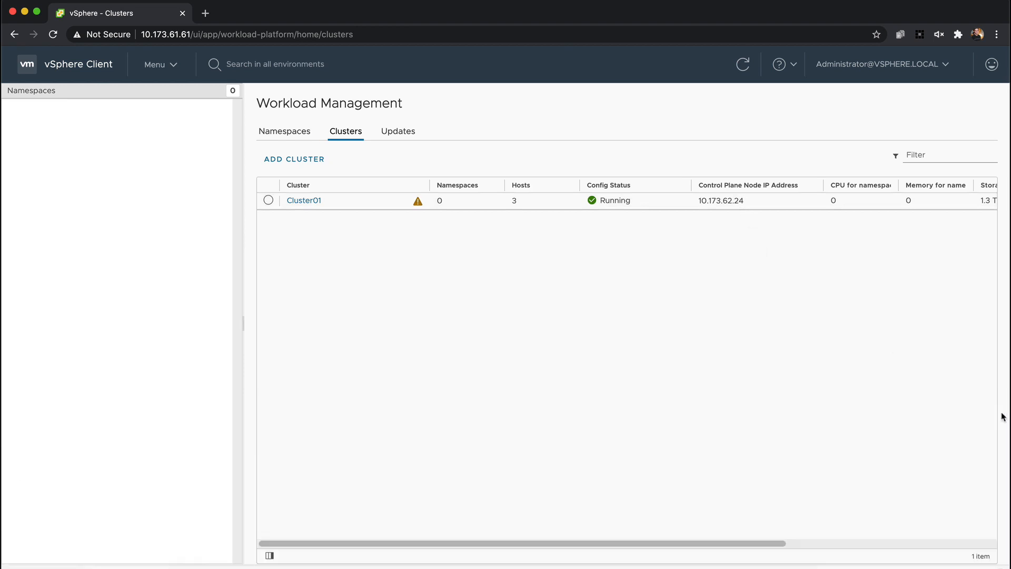
{"action": "left_click", "coordinate": [285, 131]}
{"action": "left_click", "coordinate": [161, 64]}
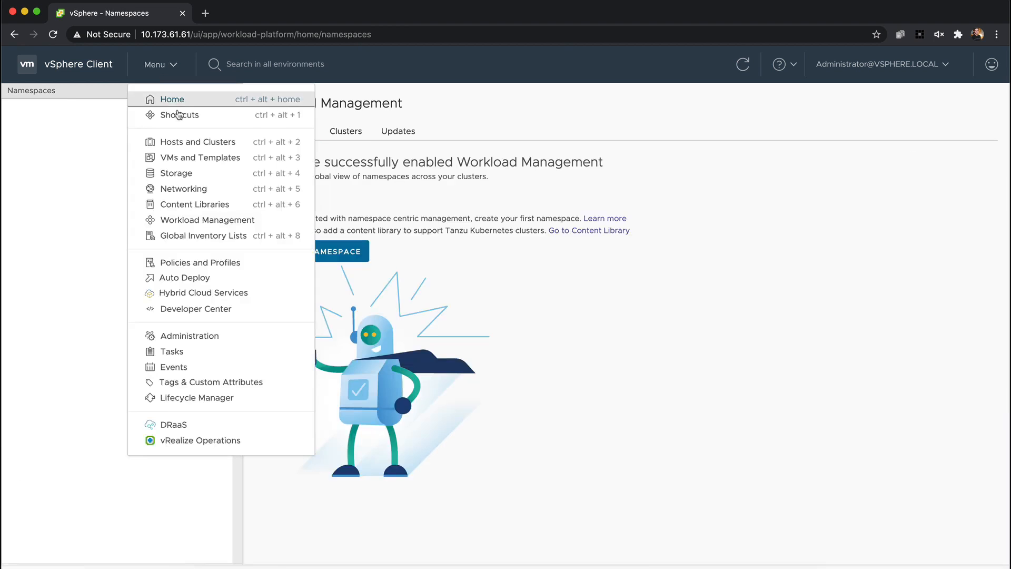
{"action": "left_click", "coordinate": [259, 384]}
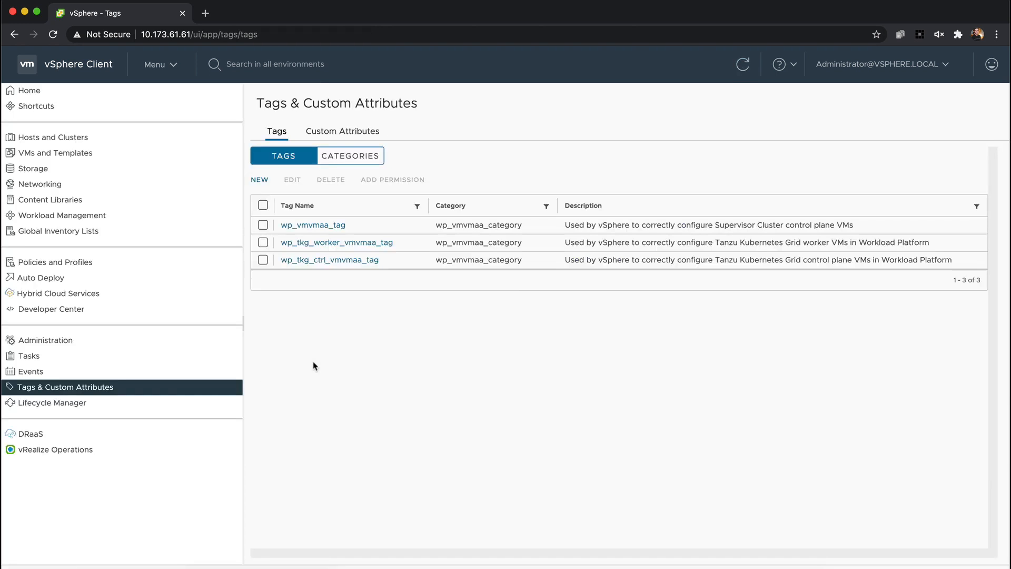
{"action": "left_click", "coordinate": [354, 156]}
{"action": "left_click", "coordinate": [259, 180]}
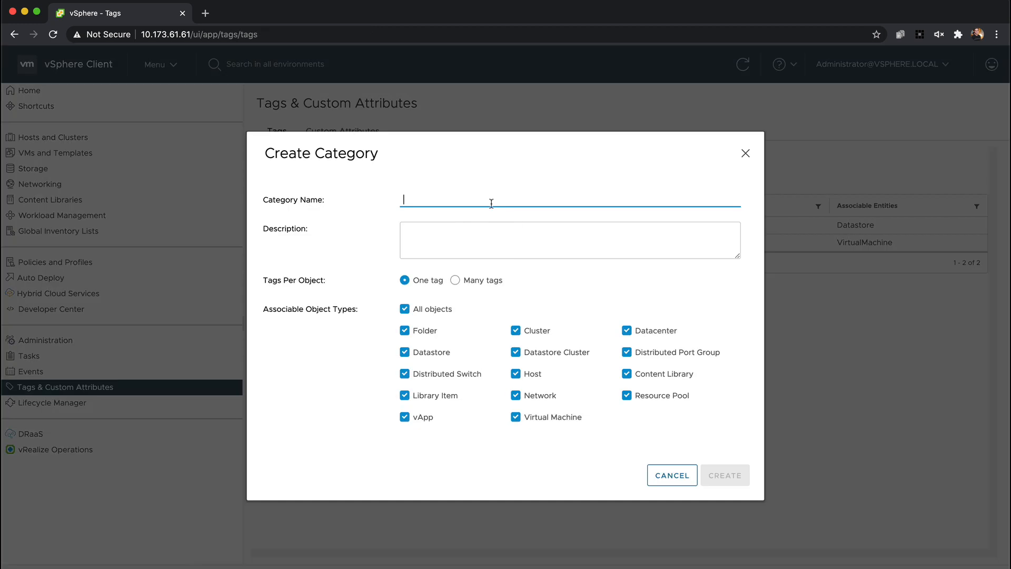
{"action": "type", "text": "wcp"}
{"action": "left_click", "coordinate": [404, 308]}
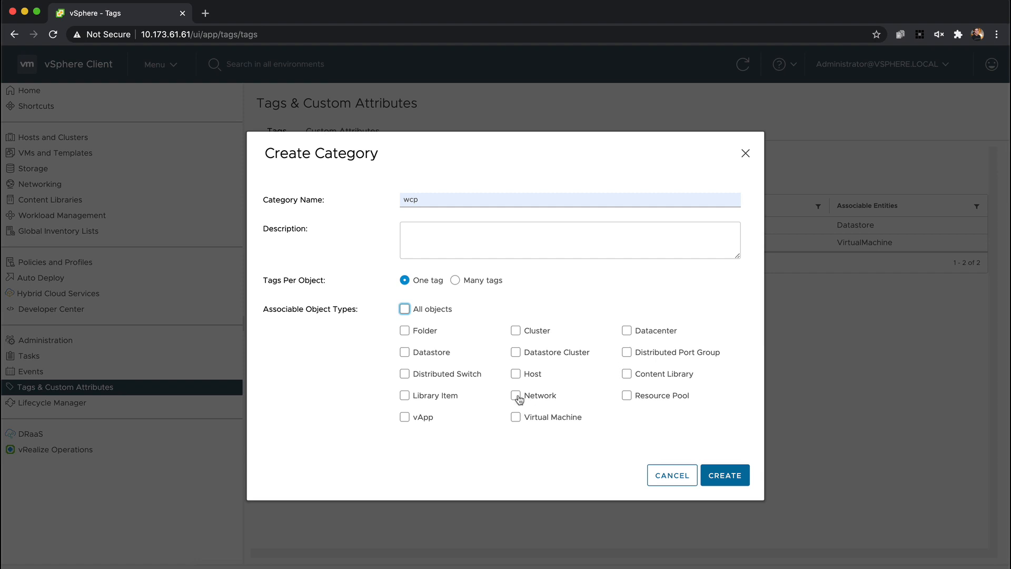
{"action": "left_click", "coordinate": [405, 352]}
{"action": "left_click", "coordinate": [719, 476]}
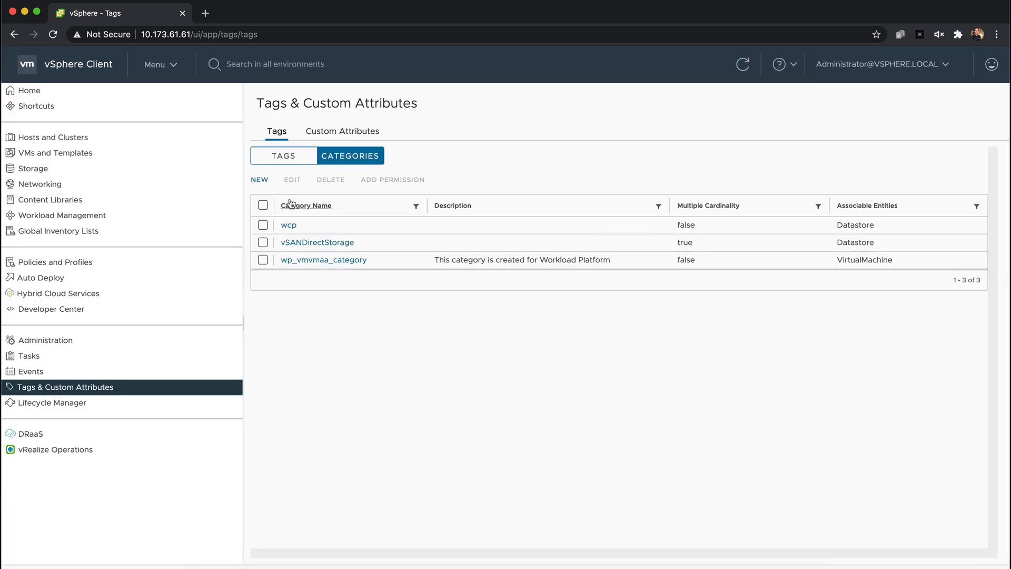
Create a tag named tkg-storage in the wcp category
{"action": "left_click", "coordinate": [283, 156]}
{"action": "left_click", "coordinate": [260, 180]}
{"action": "type", "text": "tkg-storage"}
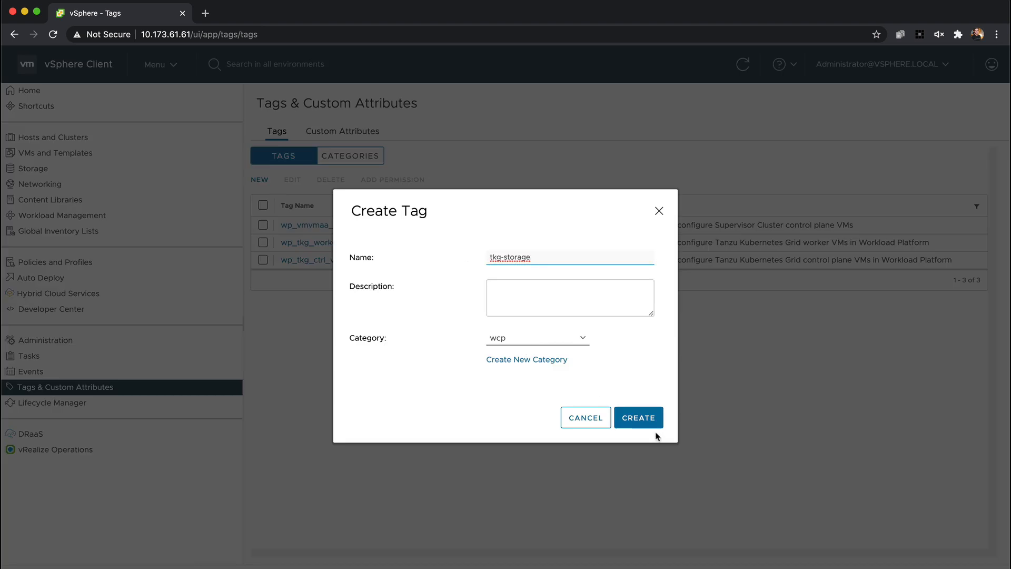
{"action": "left_click", "coordinate": [648, 418]}
Assign the tkg-storage tag to vsanDatastore
{"action": "left_click", "coordinate": [158, 64]}
{"action": "left_click", "coordinate": [142, 173]}
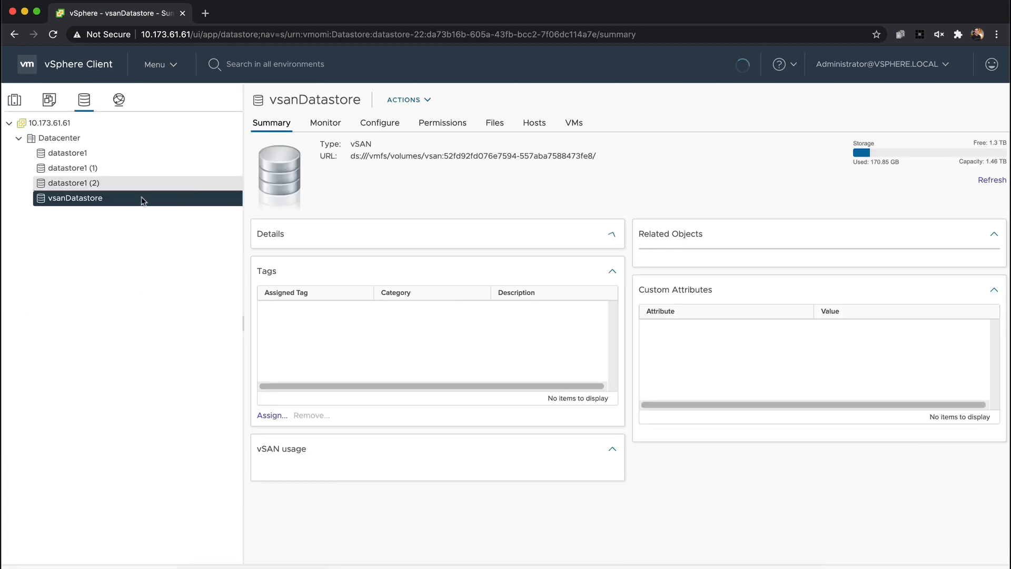
{"action": "left_click", "coordinate": [272, 416]}
{"action": "left_click", "coordinate": [204, 318]}
{"action": "left_click", "coordinate": [813, 390]}
Create a Workload Management namespace named nsone on Cluster01 with network-1
{"action": "left_click", "coordinate": [150, 66]}
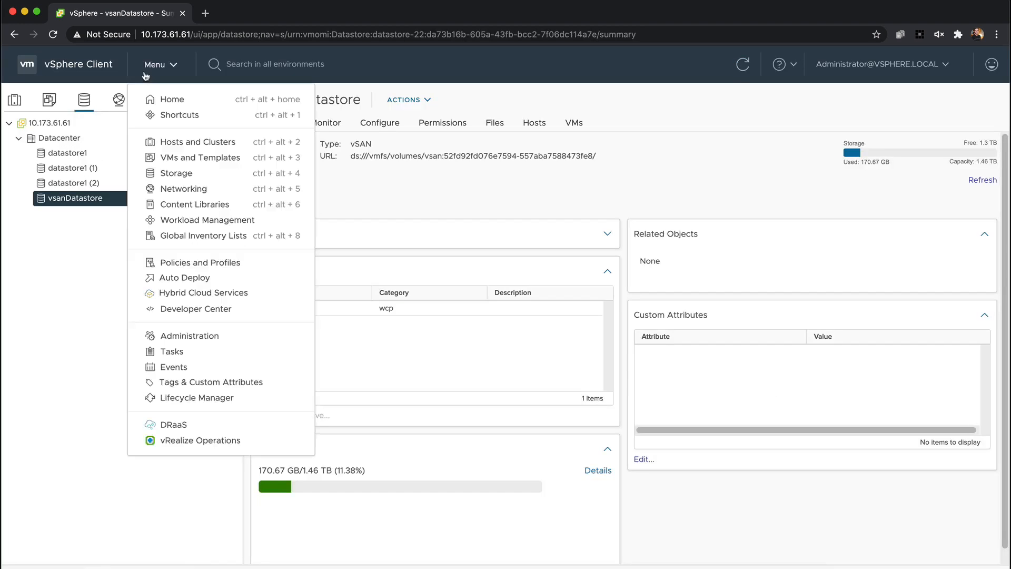
{"action": "left_click", "coordinate": [221, 221]}
{"action": "left_click", "coordinate": [316, 252]}
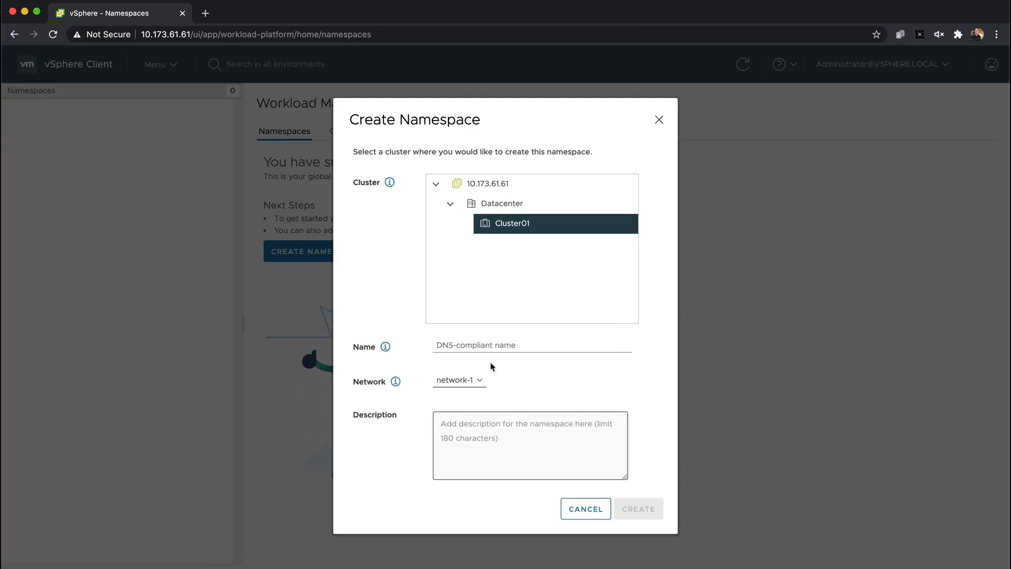
{"action": "left_click", "coordinate": [481, 343]}
{"action": "key", "text": "Down"}
{"action": "key", "text": "Return"}
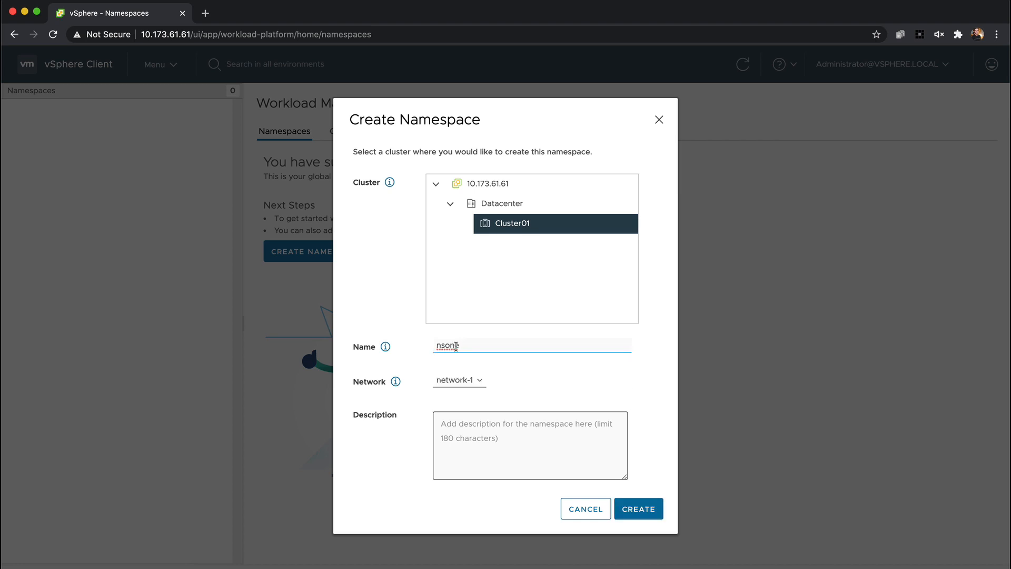
{"action": "left_click", "coordinate": [638, 507]}
{"action": "left_click", "coordinate": [338, 298]}
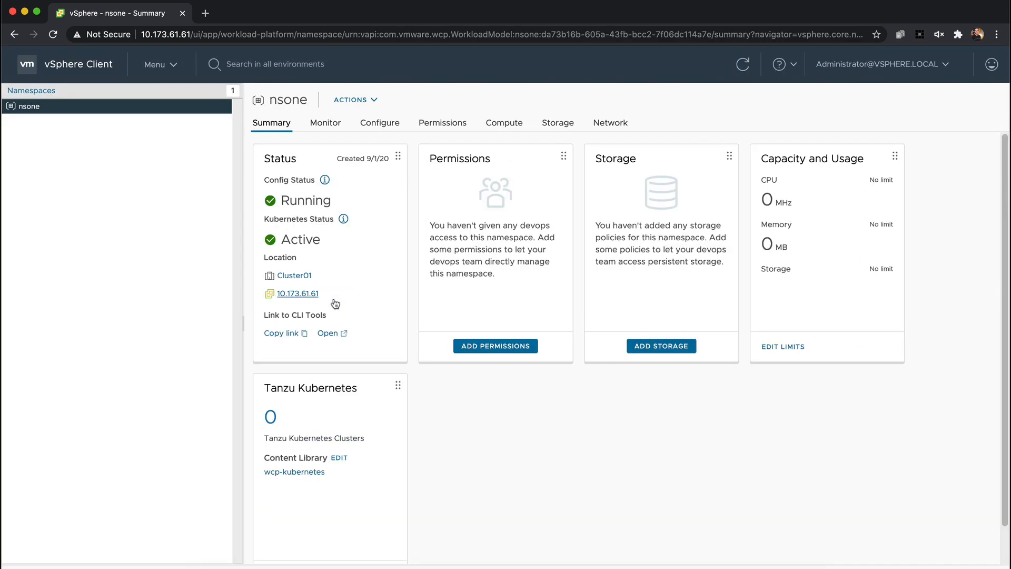
Give the Administrator user from the vsphere.local identity source the Can edit role on the nsone namespace
{"action": "left_click", "coordinate": [496, 345]}
{"action": "left_click", "coordinate": [513, 294]}
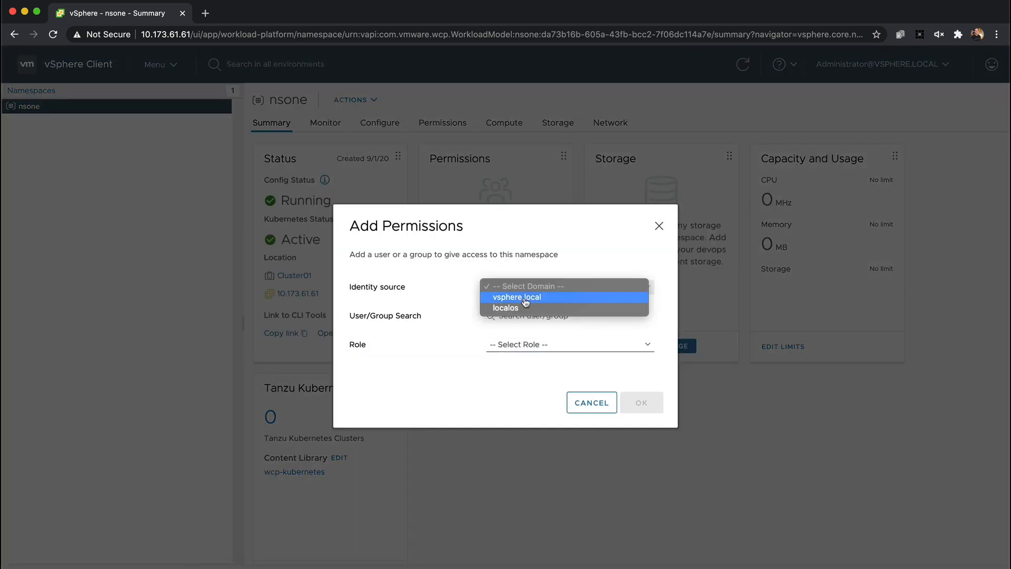
{"action": "left_click", "coordinate": [514, 295]}
{"action": "left_click", "coordinate": [529, 315]}
{"action": "type", "text": "ad"}
{"action": "left_click", "coordinate": [536, 334]}
{"action": "left_click", "coordinate": [527, 345]}
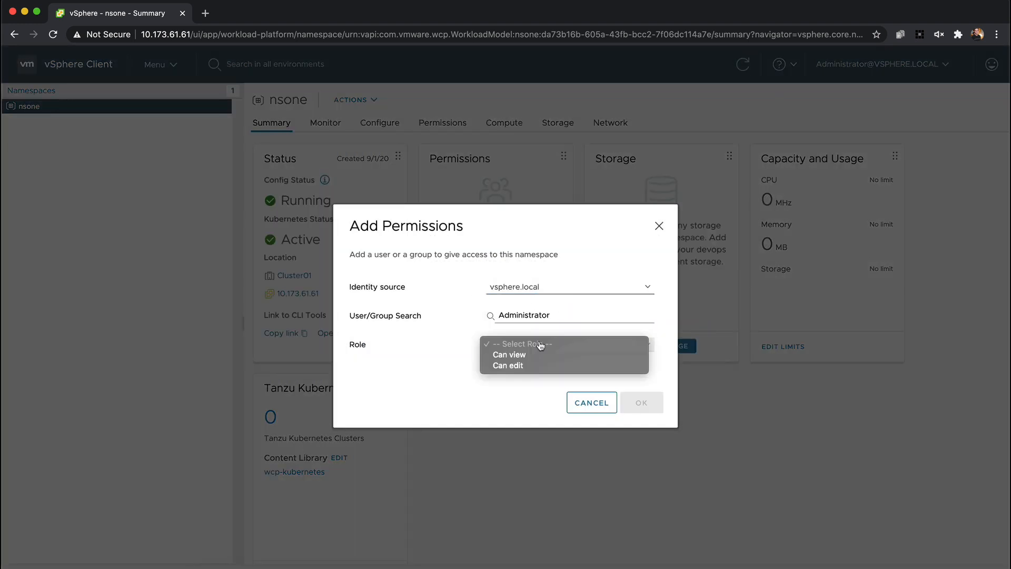
{"action": "left_click", "coordinate": [506, 366]}
{"action": "left_click", "coordinate": [641, 403]}
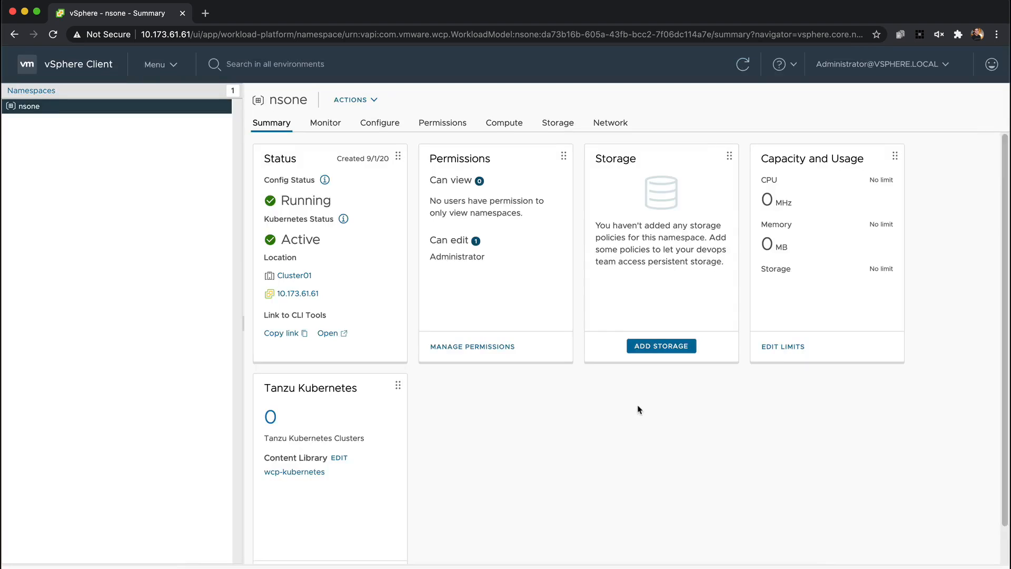
Add the tkg-storage storage policy to the nsone namespace and refresh its summary
{"action": "left_click", "coordinate": [653, 352]}
{"action": "left_click", "coordinate": [362, 364]}
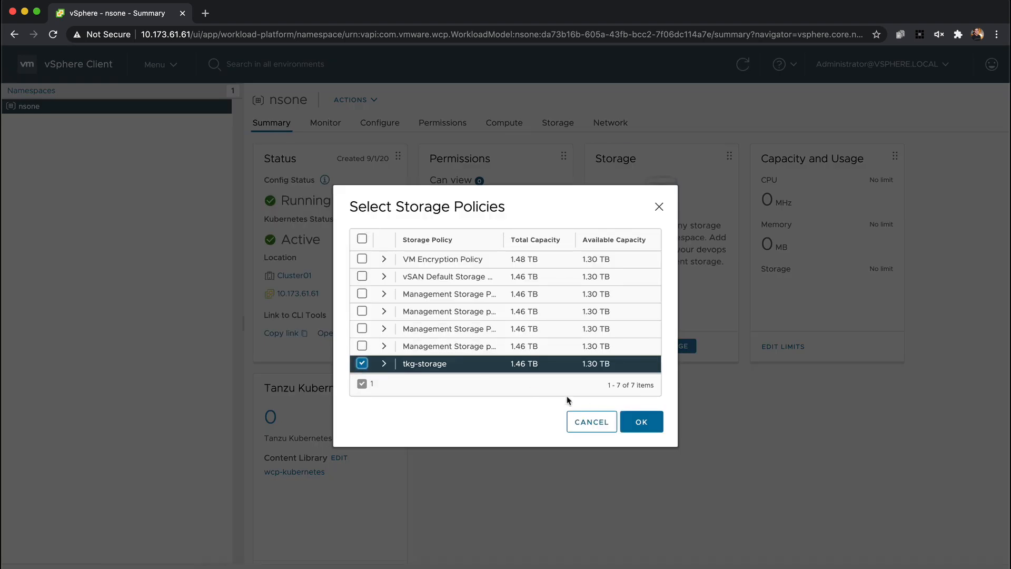
{"action": "left_click", "coordinate": [651, 423]}
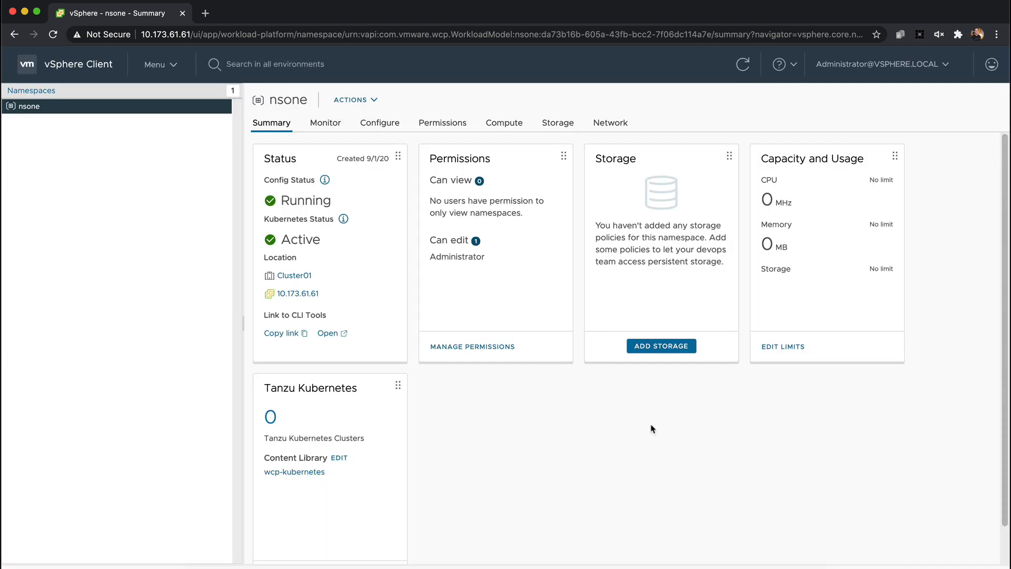
{"action": "left_click", "coordinate": [742, 68]}
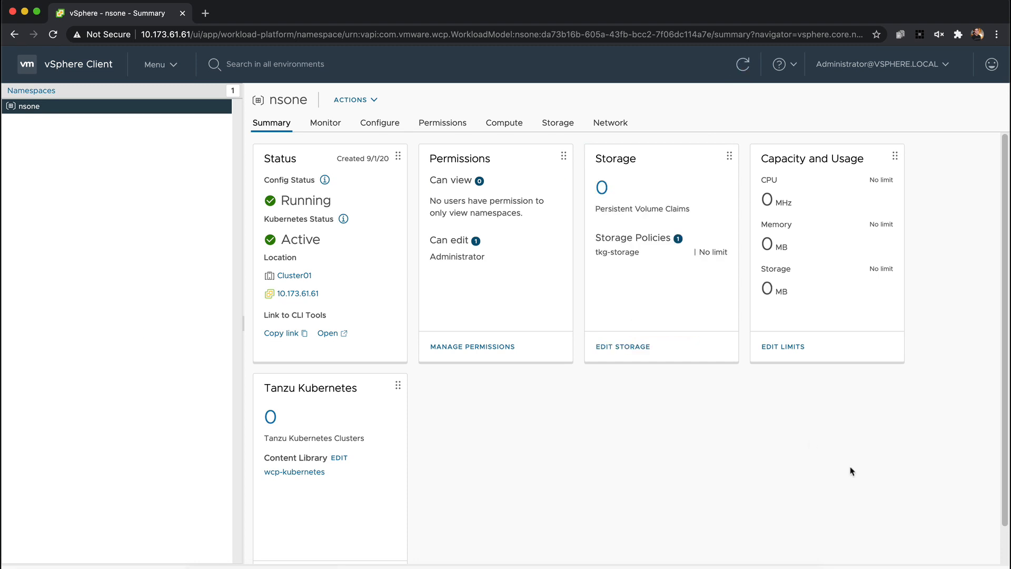
Review the resource limits of the nsone namespace, including the per-policy storage limits, without setting any
{"action": "left_click", "coordinate": [788, 347]}
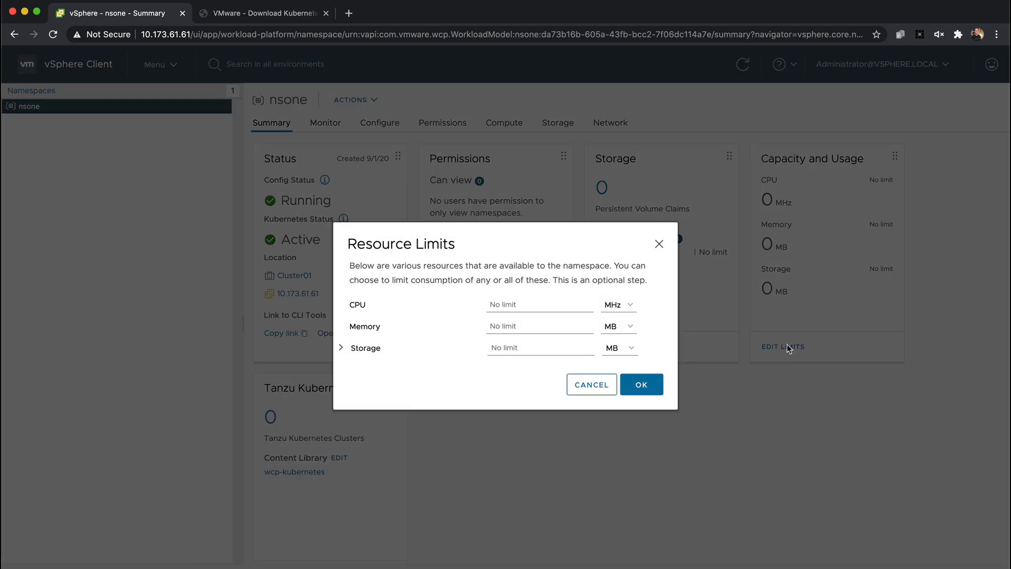
{"action": "left_click", "coordinate": [341, 348]}
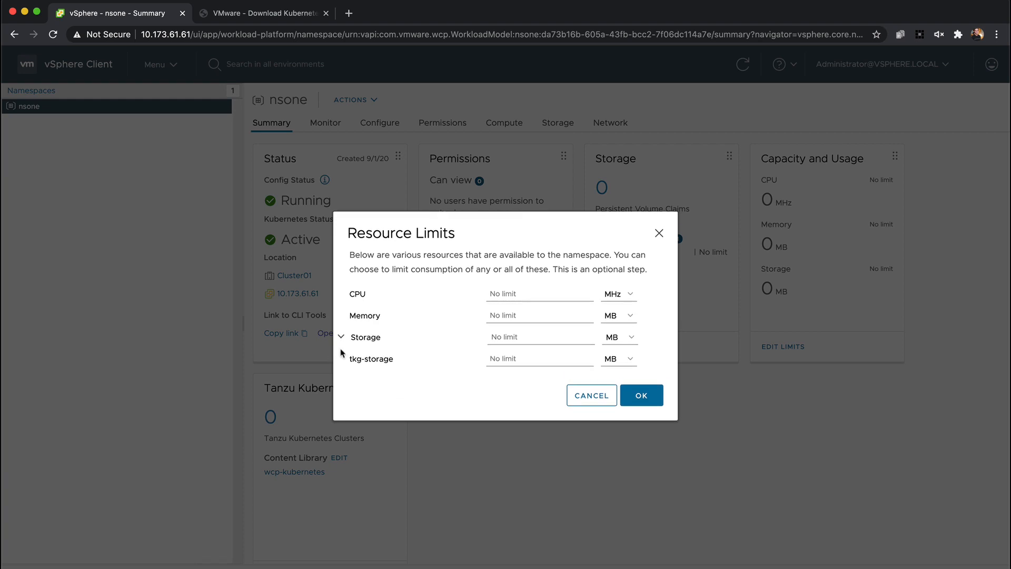
{"action": "left_click", "coordinate": [589, 397]}
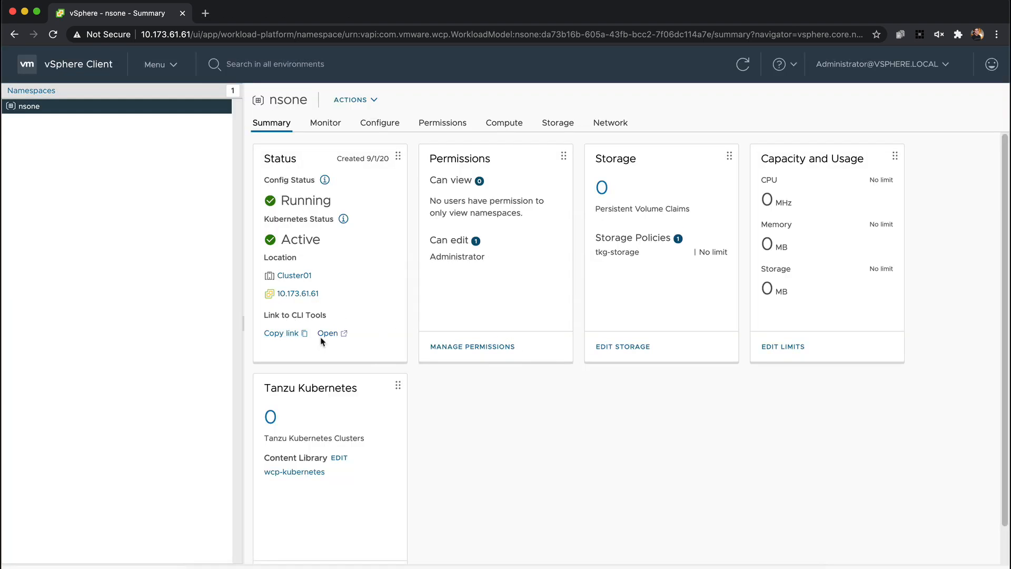
Open the namespace's Kubernetes CLI Tools page past the certificate warning and view the Mac OS plugin download, leaving it unsaved
{"action": "left_click", "coordinate": [326, 334]}
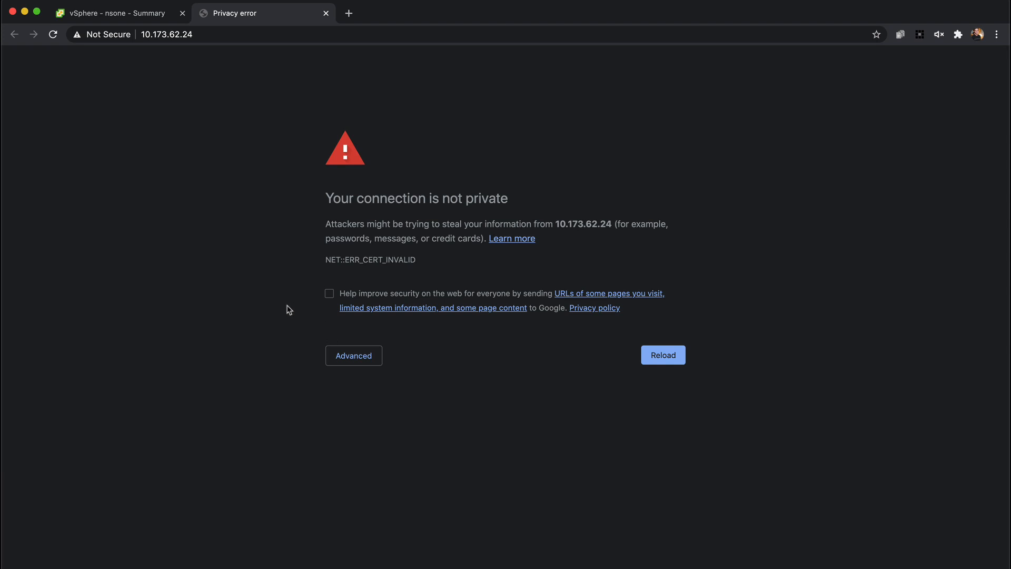
{"action": "type", "text": "thisisunsafe"}
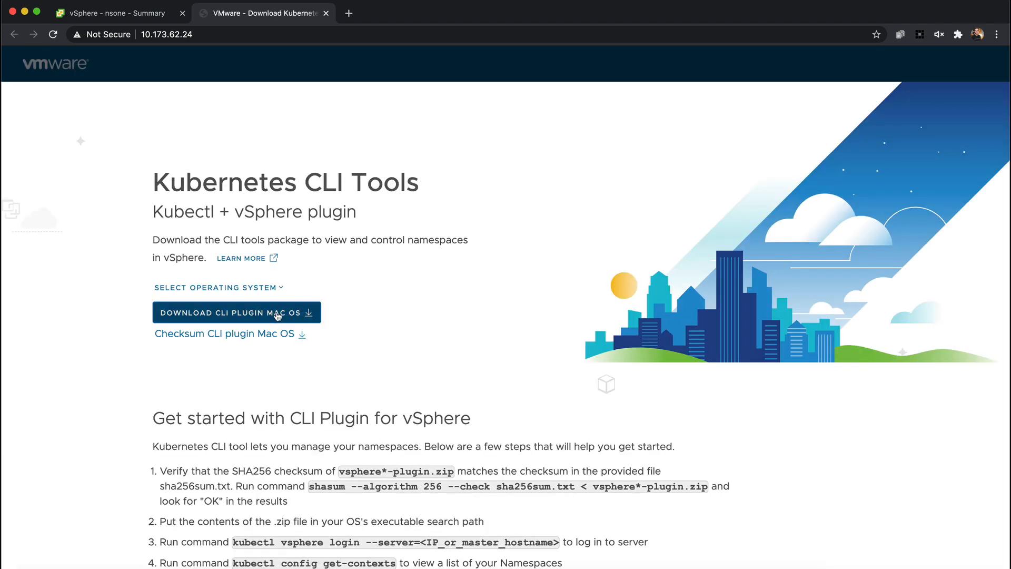
{"action": "left_click", "coordinate": [278, 314]}
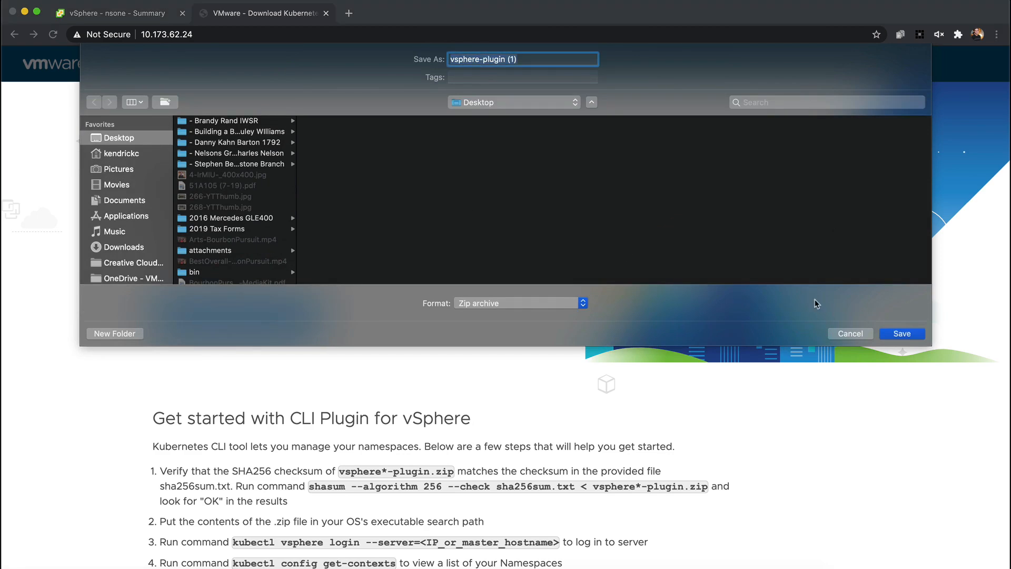
{"action": "left_click", "coordinate": [843, 335]}
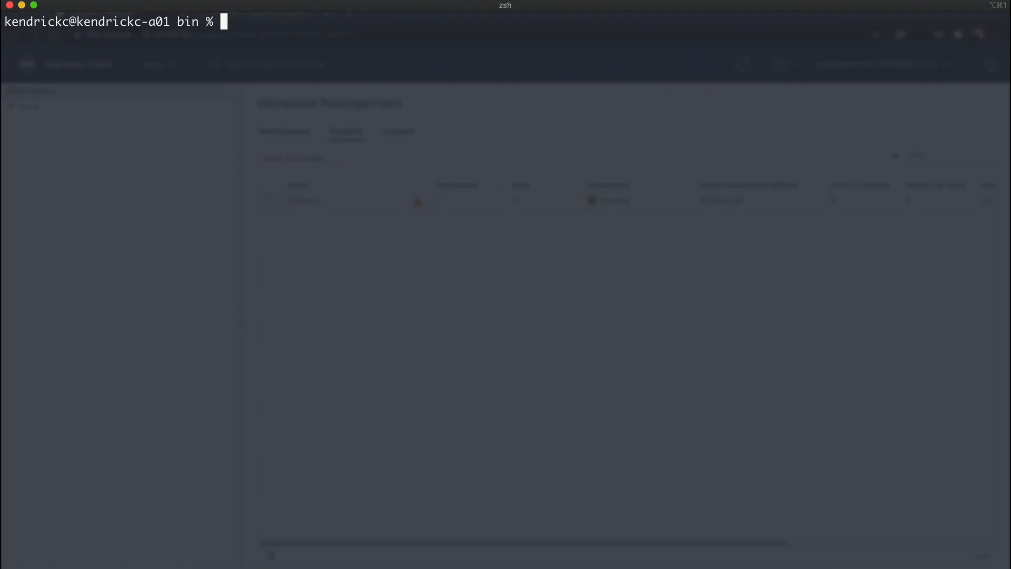
In the terminal, export SC_IP=10.173.62.24 and log in with kubectl vsphere as the vSphere administrator, skipping TLS verification and entering the account password
{"action": "type", "text": "export SC_IP=10.173.62.24"}
{"action": "key", "text": "Return"}
{"action": "type", "text": "kubectl vsphe"}
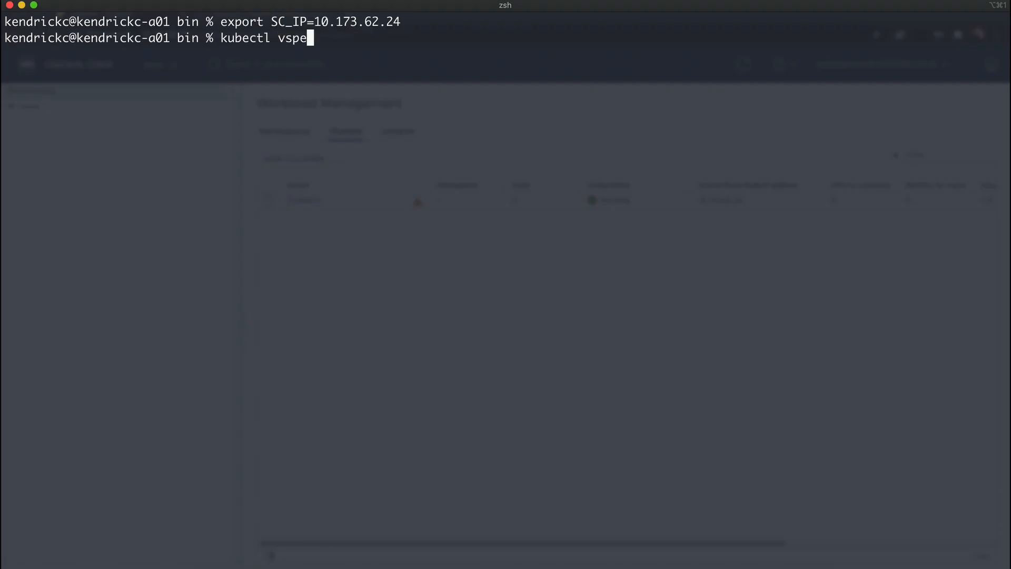
{"action": "type", "text": "re login --server=$SC_IP -u administrator@vsphere.local"}
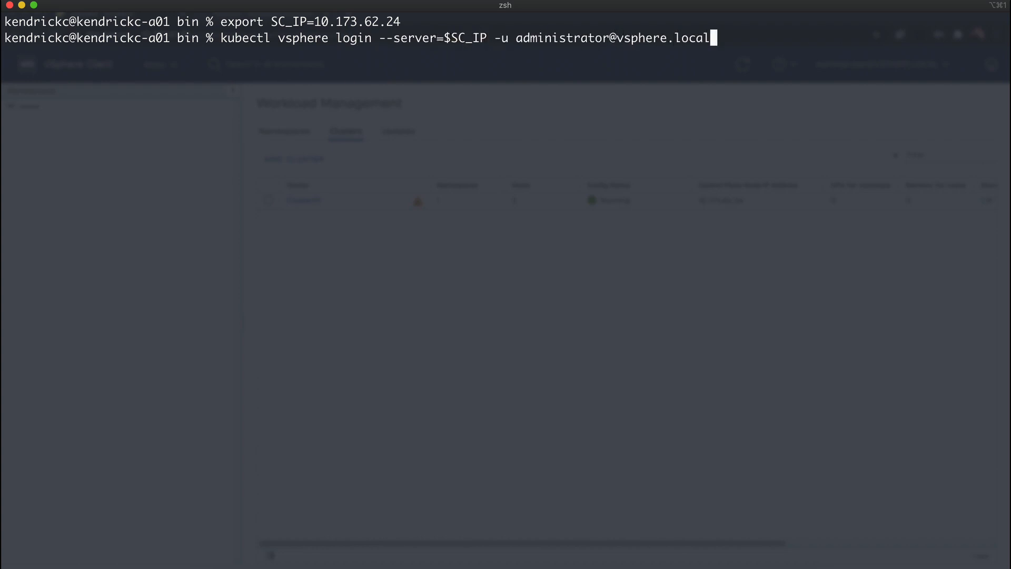
{"action": "type", "text": " --insecure-skip-tls-verify"}
{"action": "key", "text": "Return"}
Switch the kubectl context to nsone and list all resources in that namespace
{"action": "key", "text": "Return"}
{"action": "type", "text": "k"}
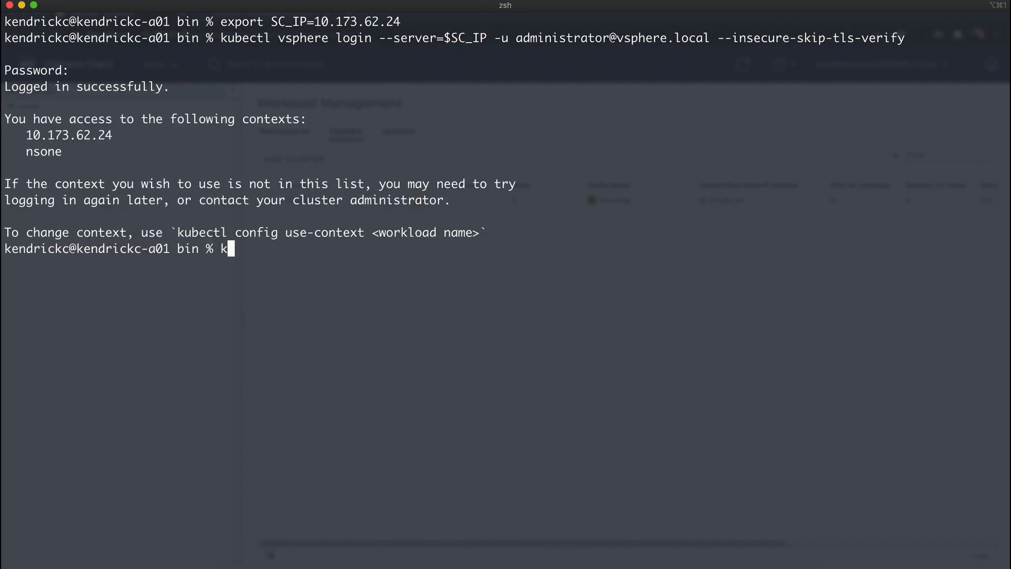
{"action": "type", "text": "ubectl config use-context nsone"}
{"action": "key", "text": "Return"}
{"action": "type", "text": "kubectl get all"}
Clear the terminal and display the contents of tkc.yaml to review the cluster specification
{"action": "key", "text": "Return"}
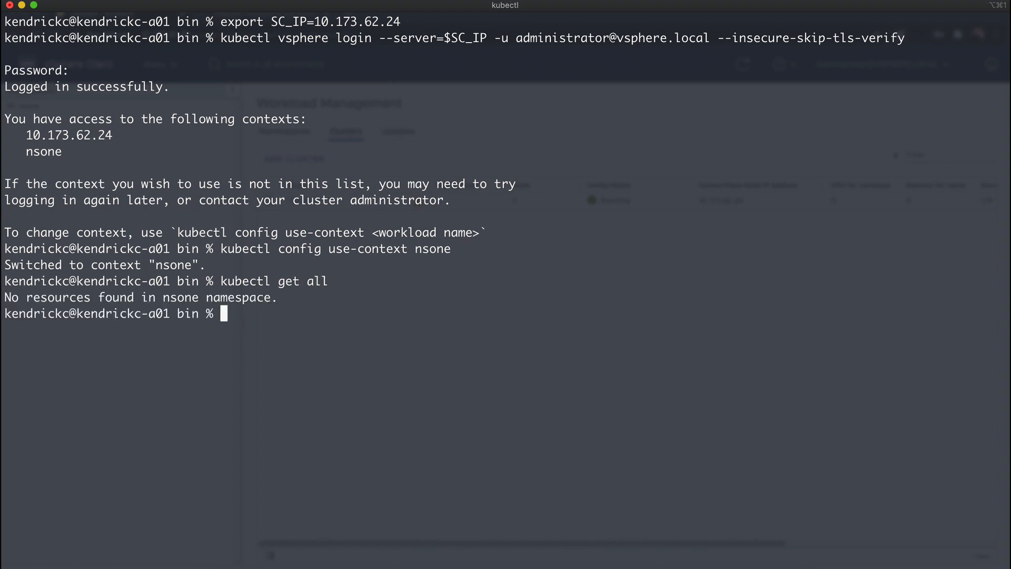
{"action": "type", "text": "clear"}
{"action": "key", "text": "Return"}
{"action": "type", "text": "ca"}
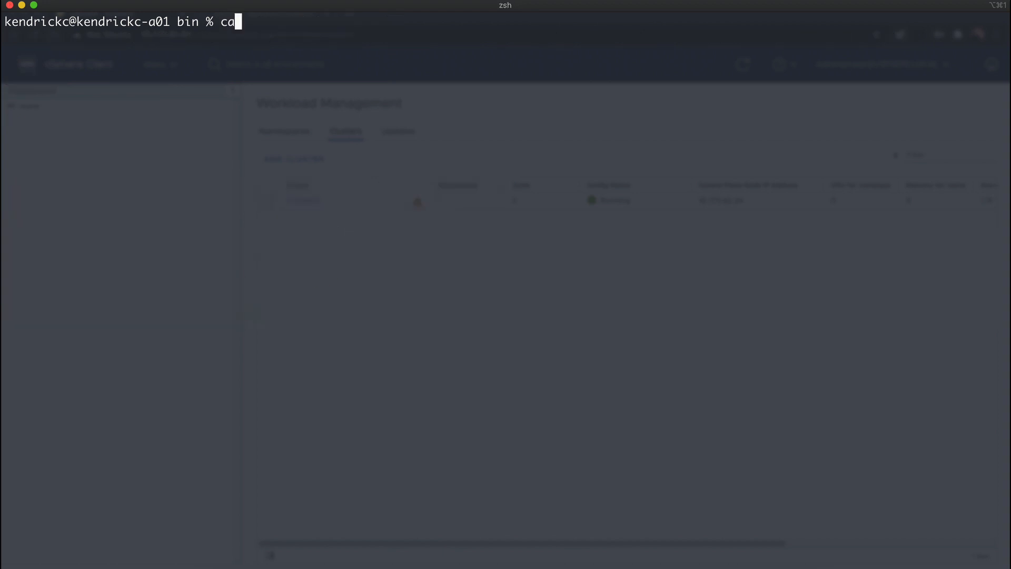
{"action": "type", "text": "t tkc.yaml"}
{"action": "key", "text": "Return"}
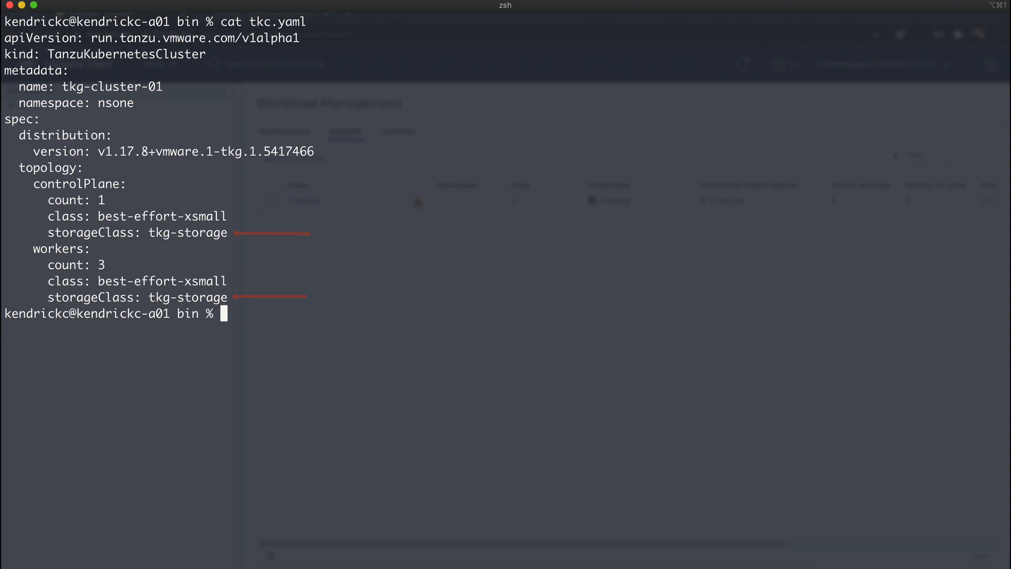
Create the Tanzu Kubernetes cluster by applying tkc.yaml with kubectl on a cleared terminal
{"action": "key", "text": "ctrl+l"}
{"action": "type", "text": "kubectl apply -f tkc.yaml"}
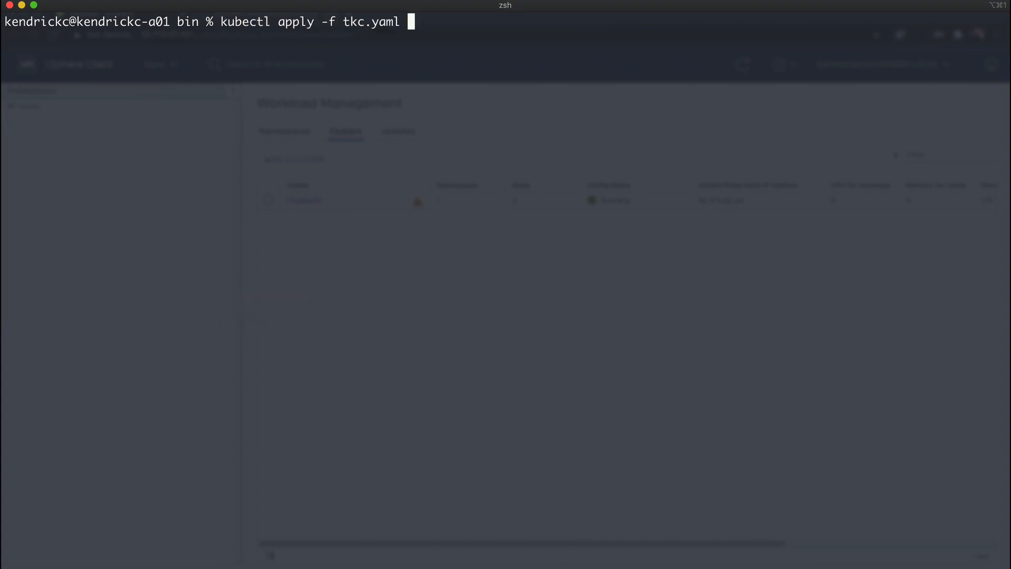
{"action": "key", "text": "Return"}
Narrow the terminal to half the screen and watch the cluster deployment in the vSphere Client beside it
{"action": "left_click_drag", "start_coordinate": [3, 215], "coordinate": [500, 219]}
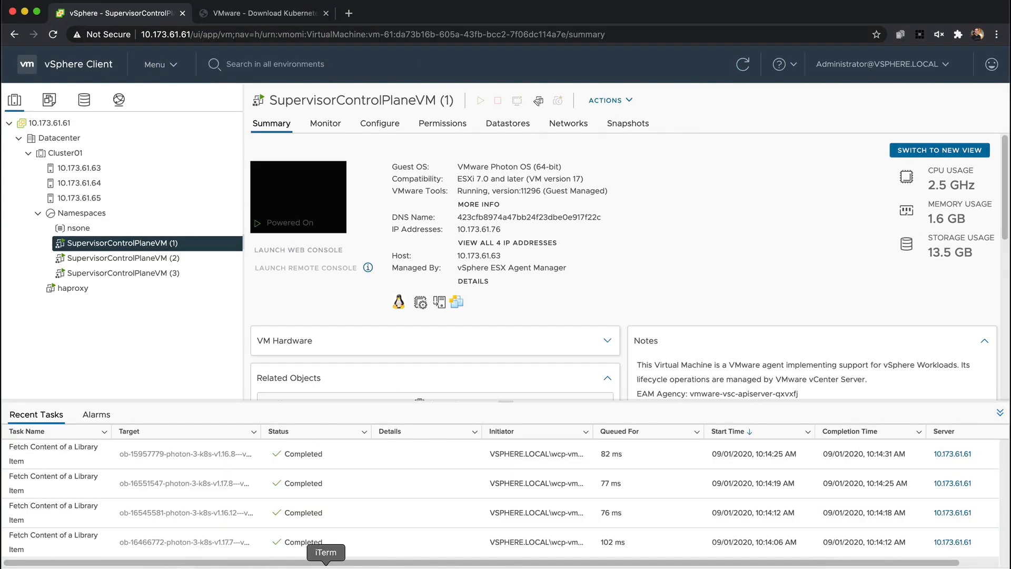
{"action": "left_click", "coordinate": [326, 565]}
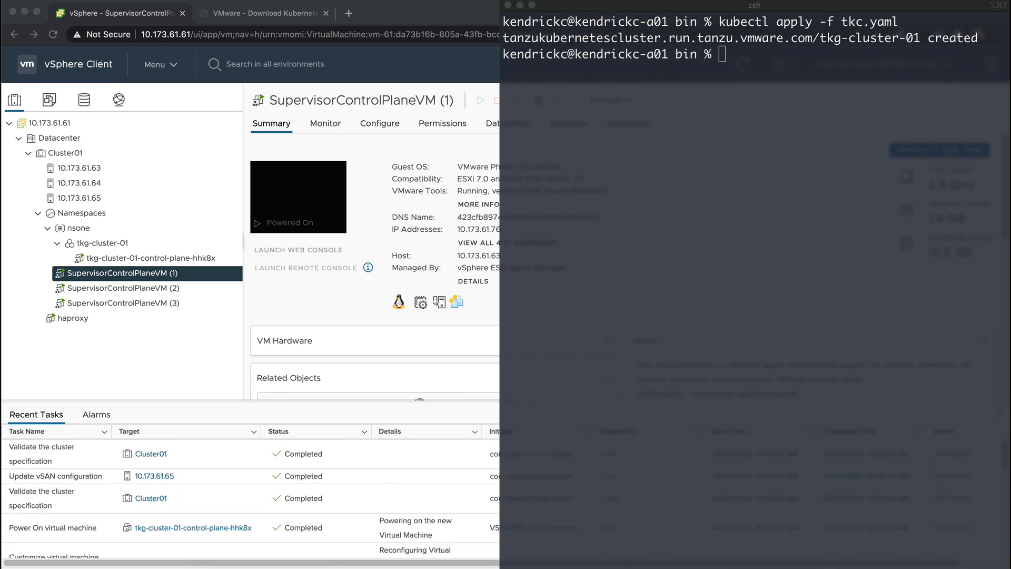
{"action": "left_click", "coordinate": [747, 337]}
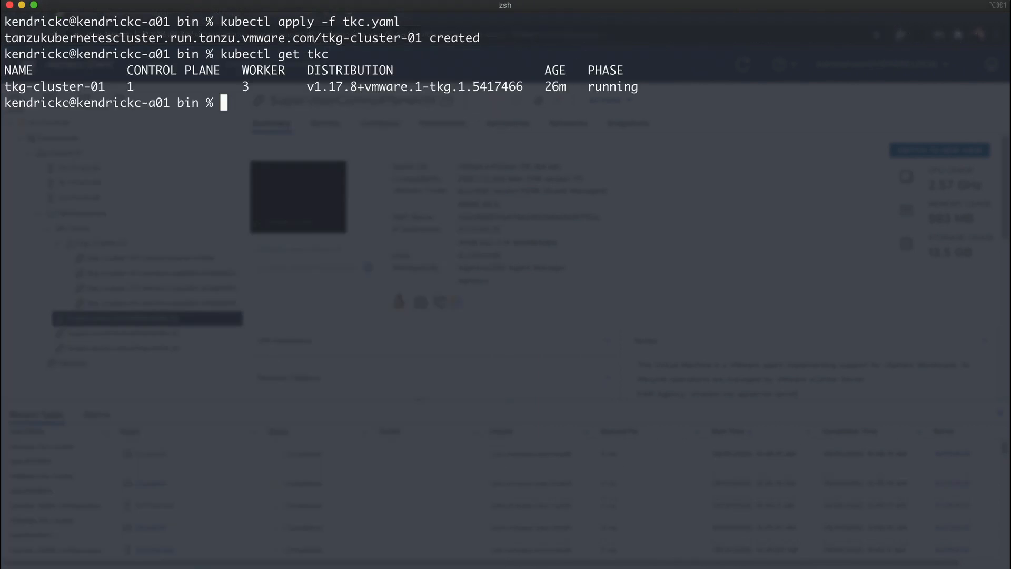
List the namespace's clusters, machines and virtualmachines with kubectl to check the deployment
{"action": "type", "text": "kubectl get clusters"}
{"action": "key", "text": "Return"}
{"action": "type", "text": "kubectl get machines"}
{"action": "key", "text": "Return"}
{"action": "type", "text": "kubectl get vir"}
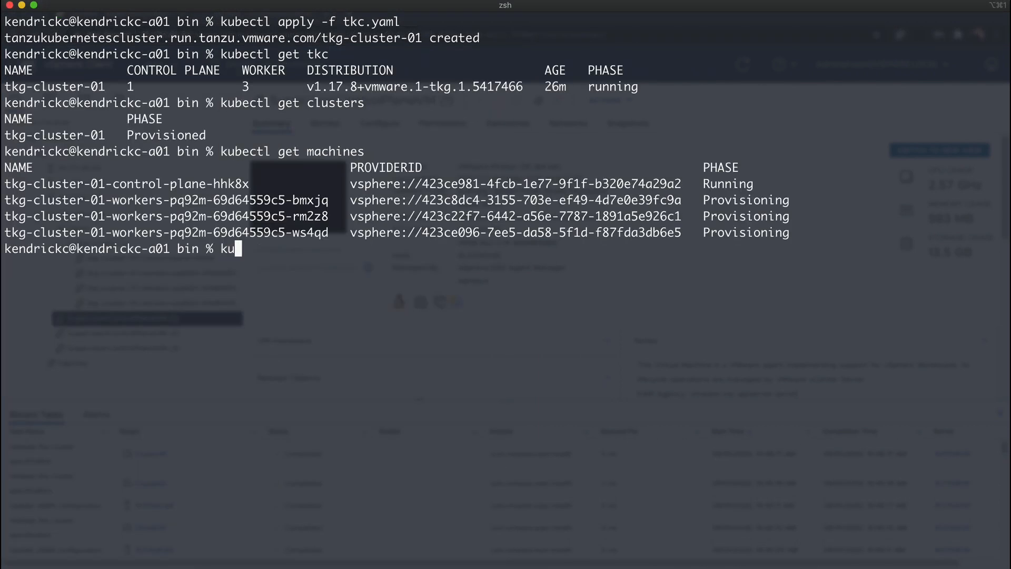
{"action": "type", "text": "tualmachines"}
{"action": "key", "text": "Return"}
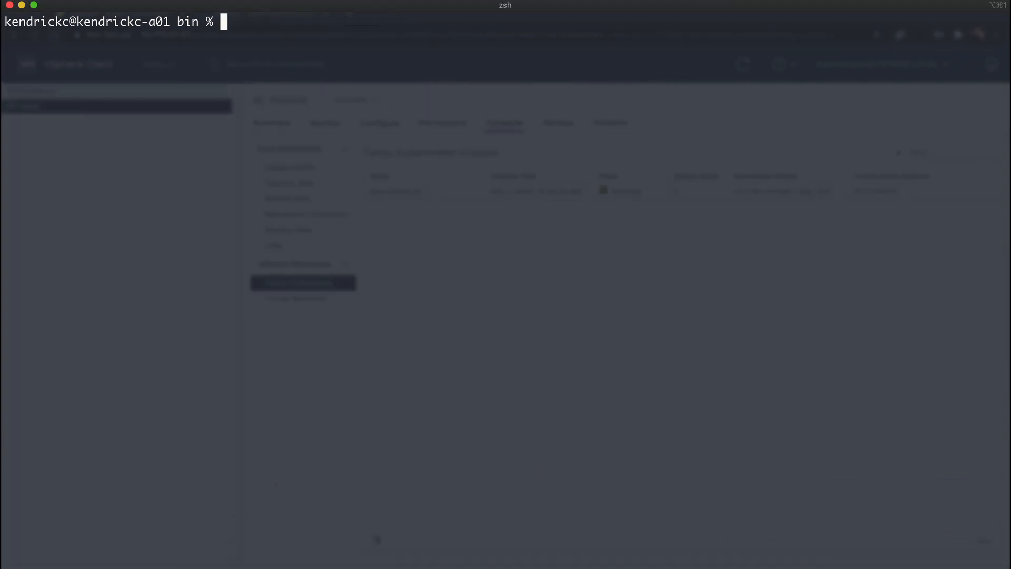
Log in to tkg-cluster-01 in namespace nsone on $SC_IP as the vSphere administrator, skipping TLS verification and entering the account password
{"action": "type", "text": "kubectl vsphere login --server $SC_IP -u "}
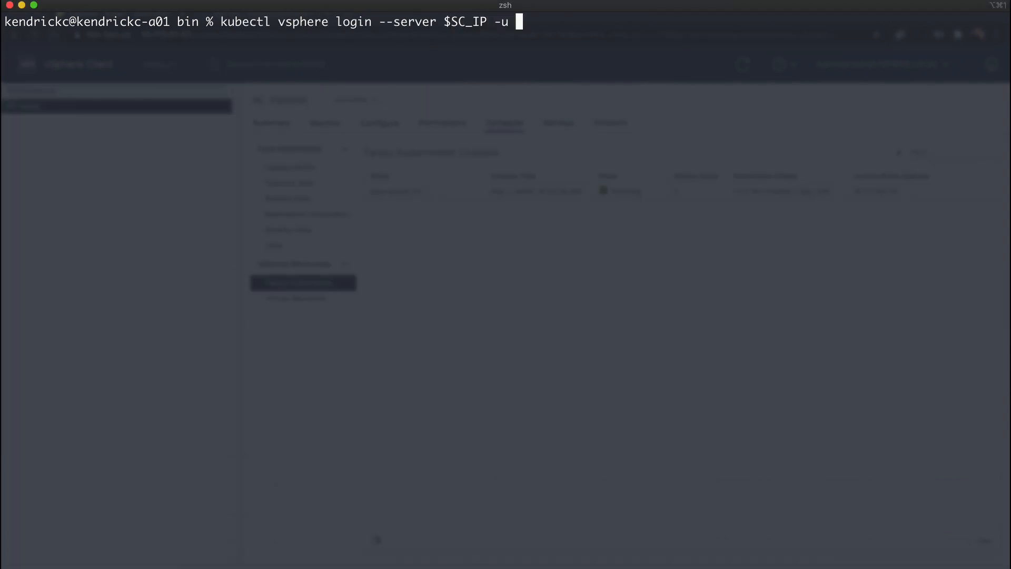
{"action": "type", "text": "administrator@vsphere.local --tanzu-kubernetes"}
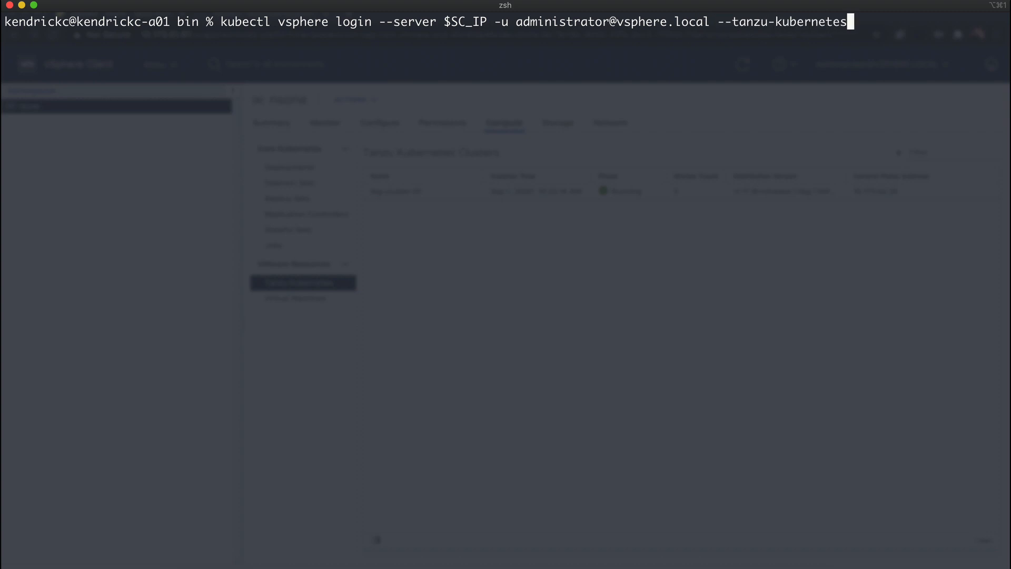
{"action": "type", "text": "-cluster-namespace nsone --tanzu-"}
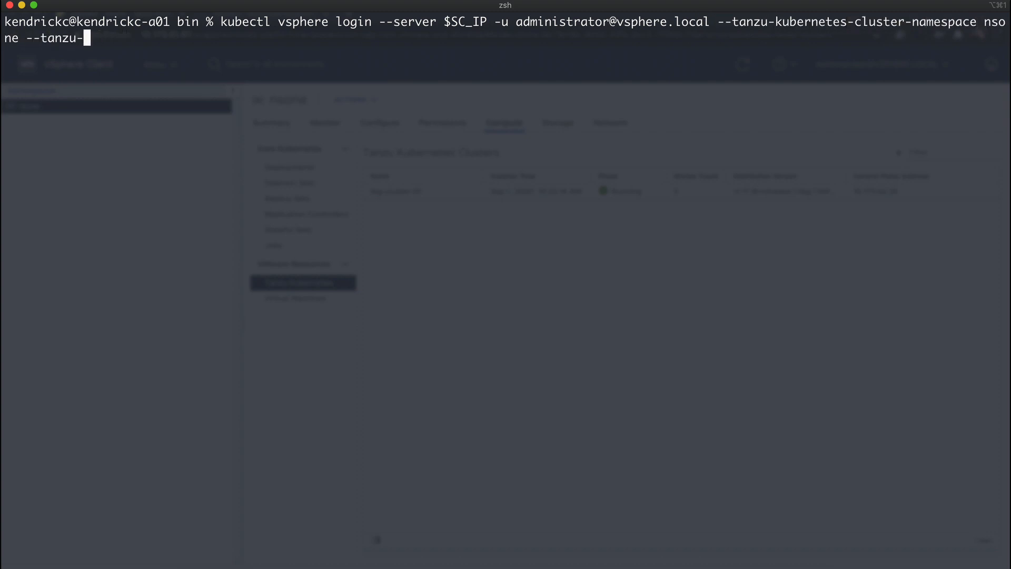
{"action": "type", "text": "kubernetes-cluster-name tkg-cluster-01 -"}
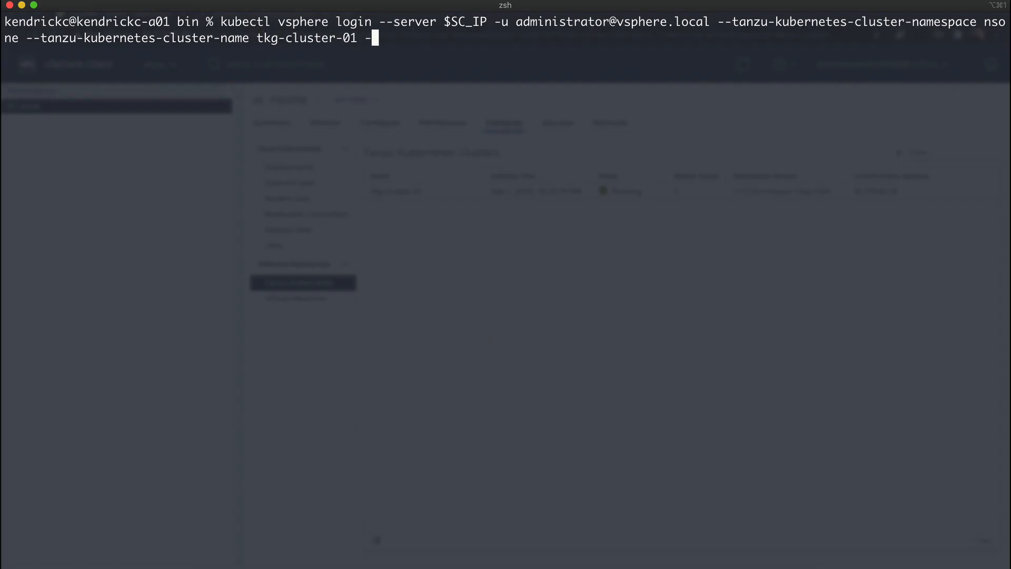
{"action": "type", "text": "-insecure-skip-tls-ver"}
{"action": "key", "text": "BackSpace"}
{"action": "key", "text": "BackSpace"}
{"action": "type", "text": "re-skip-tls-verify"}
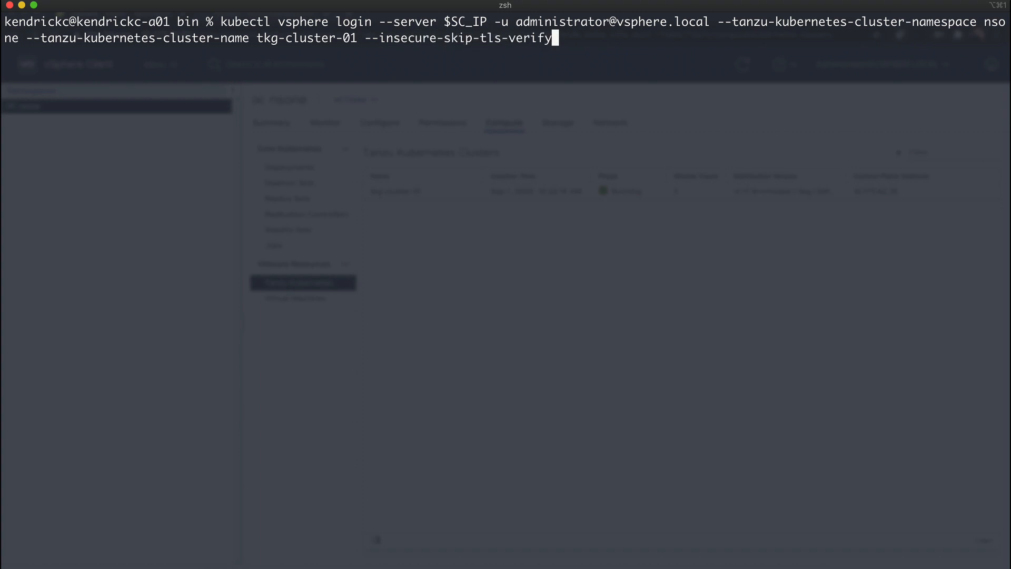
{"action": "key", "text": "Return"}
{"action": "key", "text": "Return"}
Switch the kubectl context to tkg-cluster-01, copying the name from the login output
{"action": "type", "text": "kubectl config use-context"}
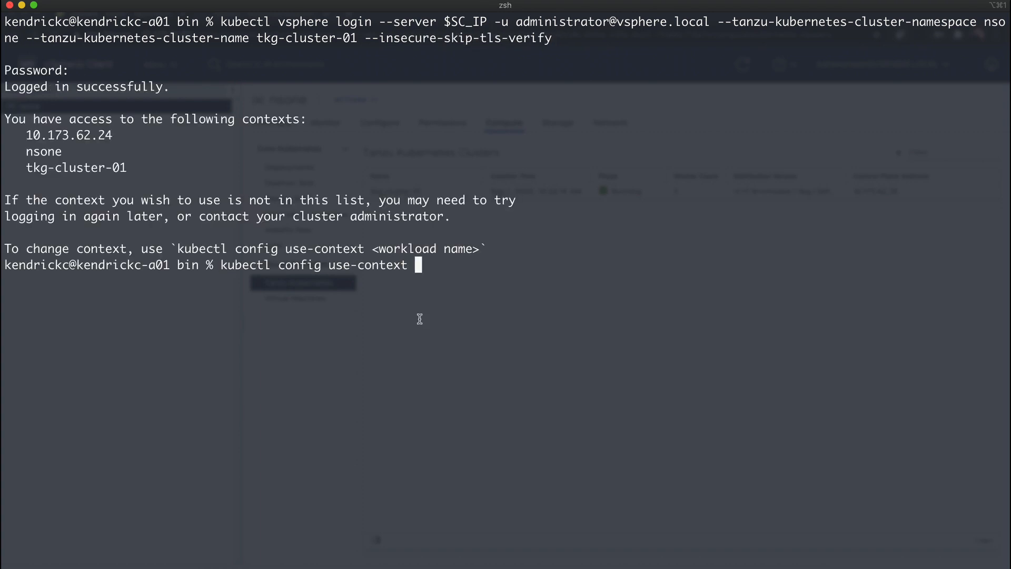
{"action": "double_click", "coordinate": [74, 168]}
{"action": "type", "text": "tkg-cluster-01"}
{"action": "key", "text": "Return"}
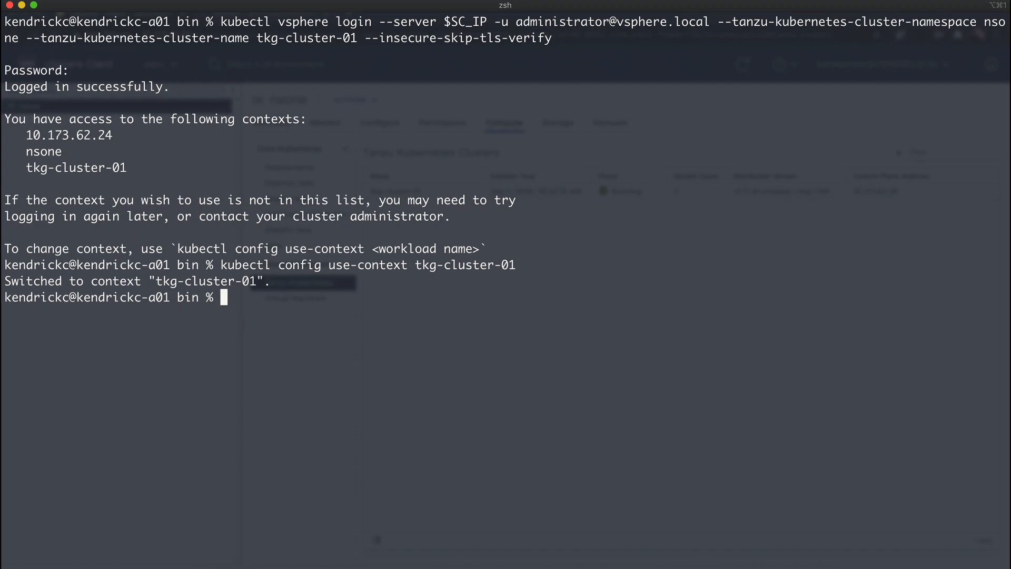
Clear the terminal, list all resources across every namespace of the cluster and look through the output
{"action": "type", "text": "clear"}
{"action": "key", "text": "Return"}
{"action": "type", "text": "kubectl get all -A"}
{"action": "key", "text": "Return"}
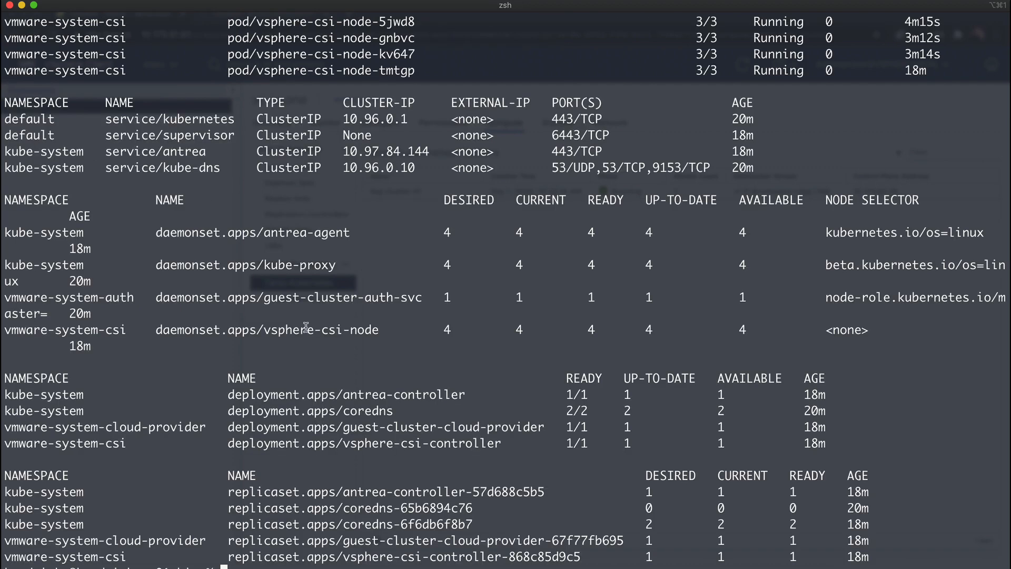
{"action": "scroll", "coordinate": [307, 327], "scroll_direction": "up", "scroll_amount": 10}
{"action": "scroll", "coordinate": [306, 327], "scroll_direction": "down", "scroll_amount": 2}
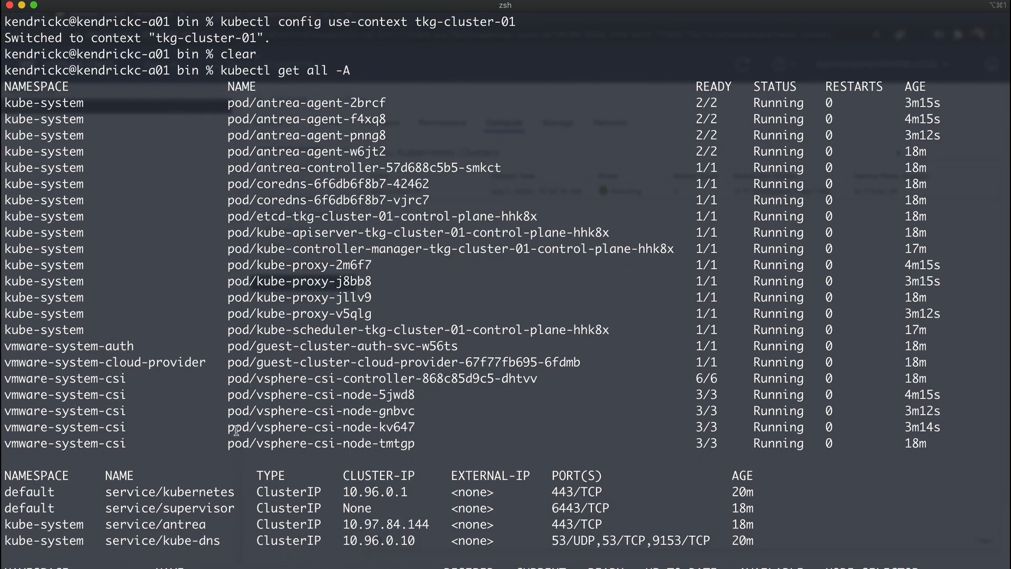
Clear the terminal and create clusterrolebinding psp:authenticated with clusterrole psp:vmware-system-privileged for group system:authenticated, using the copied kubectl command
{"action": "scroll", "coordinate": [236, 431], "scroll_direction": "down", "scroll_amount": 5}
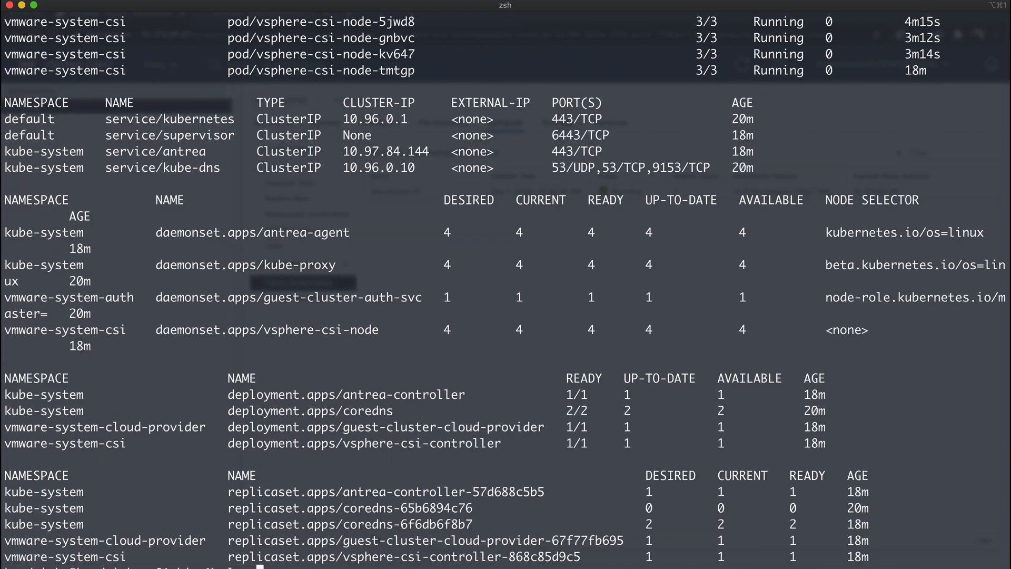
{"action": "type", "text": "r"}
{"action": "key", "text": "Return"}
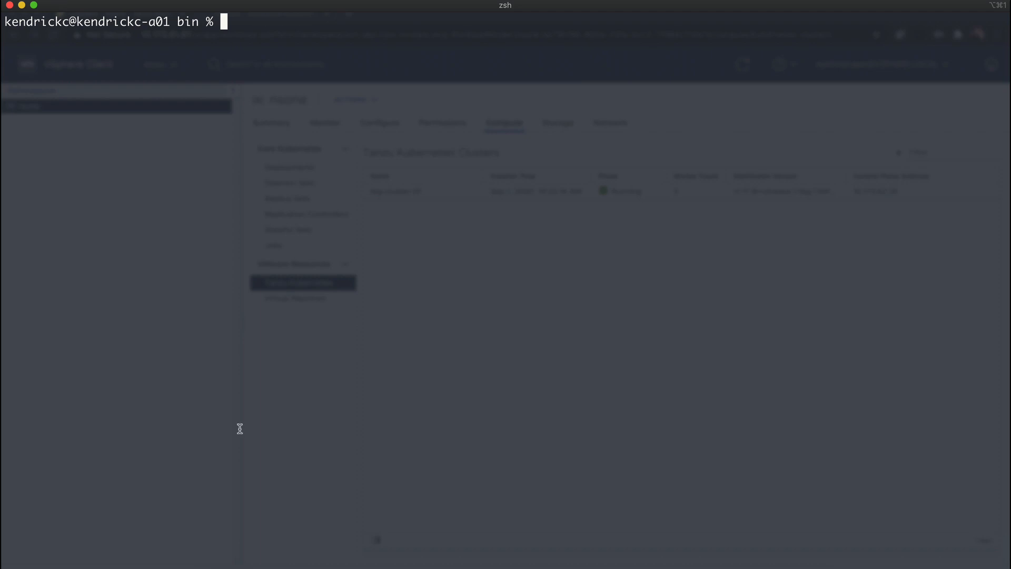
{"action": "key", "text": "super+Tab"}
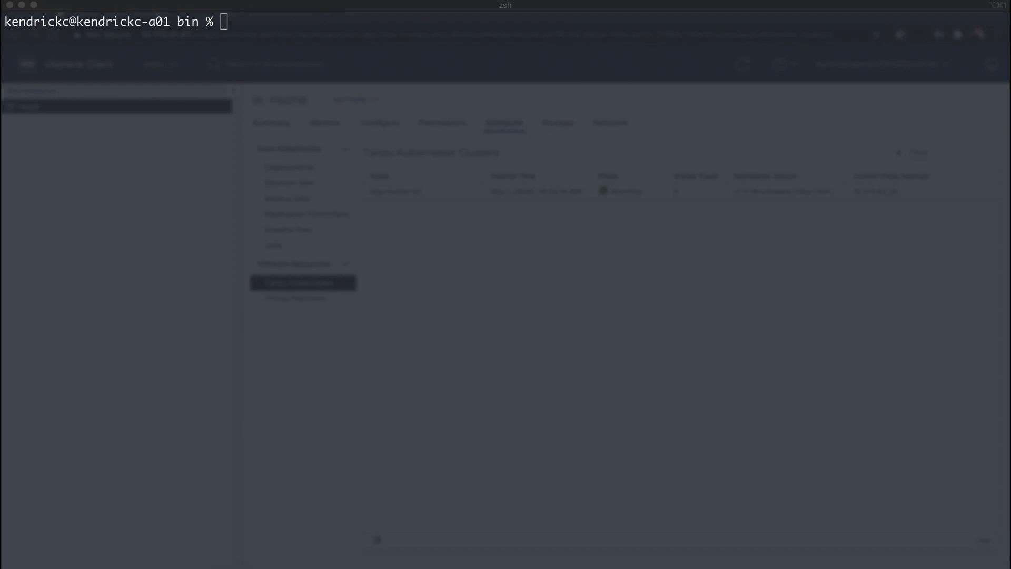
{"action": "left_click", "coordinate": [390, 230]}
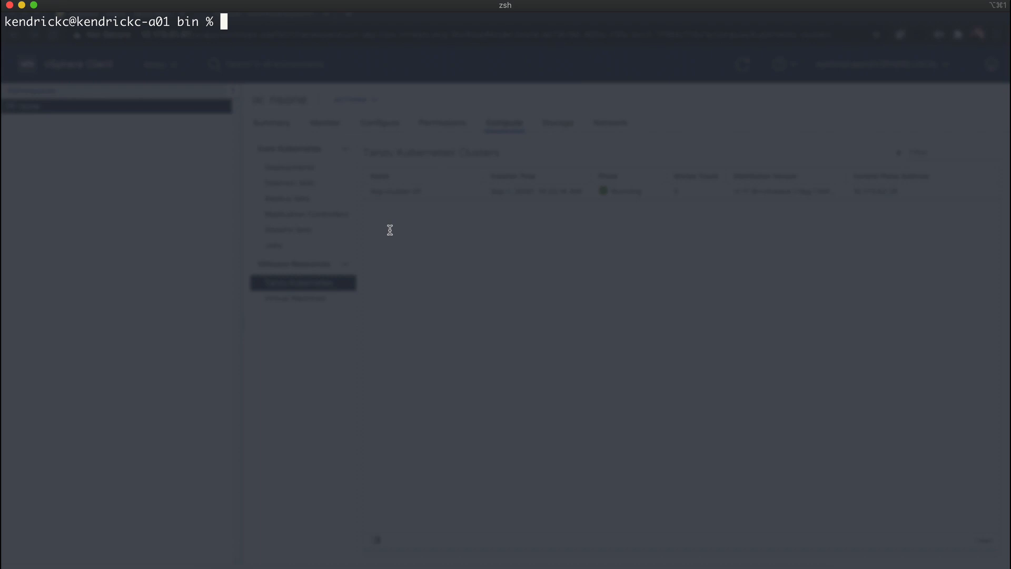
{"action": "type", "text": "kubectl create clusterrolebinding psp:authenticated --clusterrole=psp:vmware-system-privileged --group=system:authenticated"}
{"action": "key", "text": "Return"}
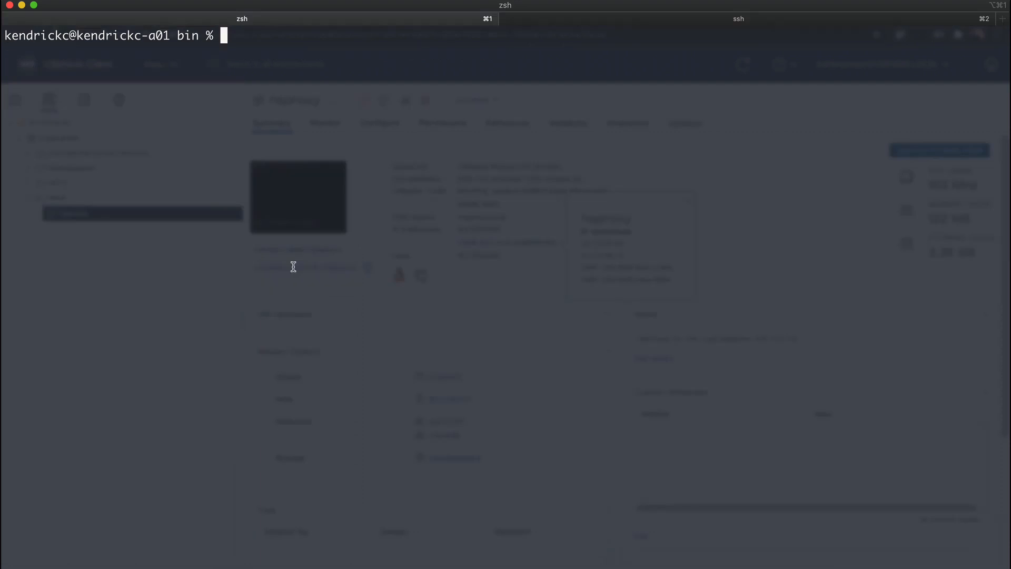
Create the deployment my-nginx from the nginx image with kubectl and list the deployments
{"action": "type", "text": "kubectl create deployment --image nginx my-nginx"}
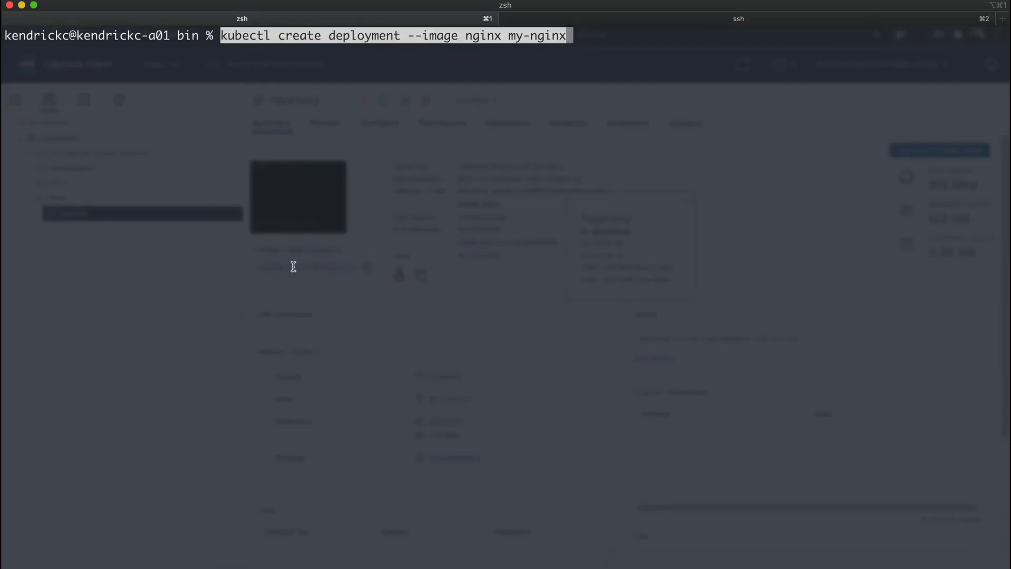
{"action": "key", "text": "Return"}
{"action": "type", "text": "kubectl get deployments"}
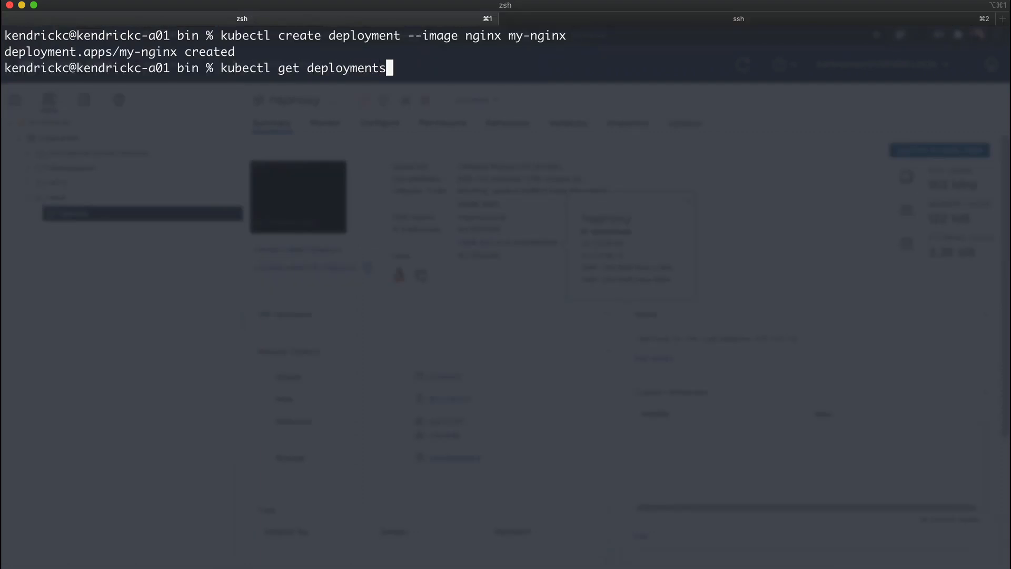
{"action": "key", "text": "Return"}
Scale the my-nginx deployment to 2 replicas with kubectl, using the prepared command copied from the notes
{"action": "type", "text": "kubectl scale dep"}
{"action": "key", "text": "BackSpace"}
{"action": "key", "text": "BackSpace"}
{"action": "key", "text": "BackSpace"}
{"action": "key", "text": "BackSpace"}
{"action": "key", "text": "BackSpace"}
{"action": "key", "text": "BackSpace"}
{"action": "key", "text": "BackSpace"}
{"action": "key", "text": "BackSpace"}
{"action": "key", "text": "BackSpace"}
{"action": "key", "text": "BackSpace"}
{"action": "key", "text": "BackSpace"}
{"action": "key", "text": "BackSpace"}
{"action": "key", "text": "BackSpace"}
{"action": "key", "text": "BackSpace"}
{"action": "key", "text": "BackSpace"}
{"action": "key", "text": "BackSpace"}
{"action": "key", "text": "BackSpace"}
{"action": "key", "text": "super+Tab"}
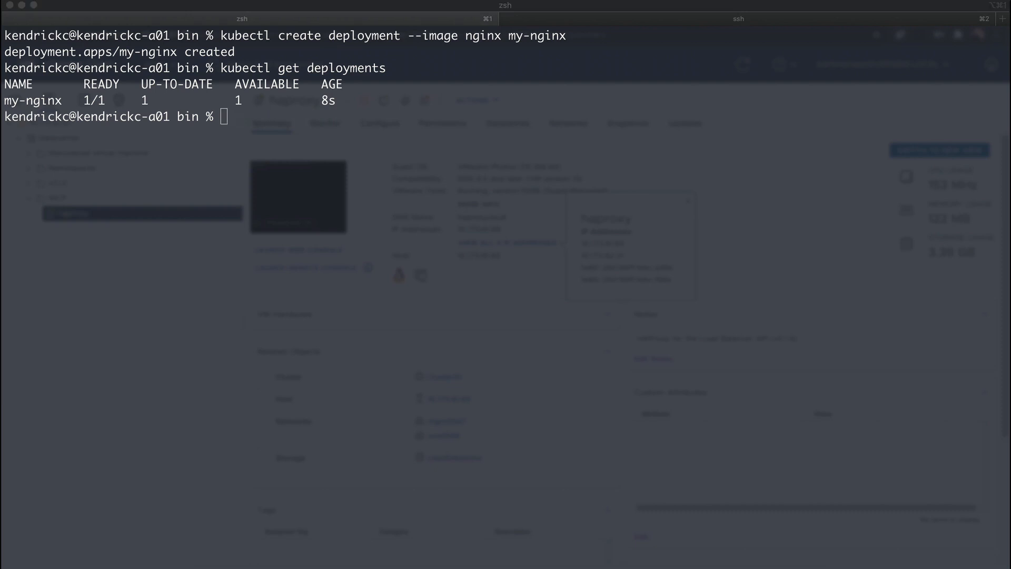
{"action": "key", "text": "super+Tab"}
{"action": "type", "text": "kubectl scale deployment --replicas 2 my-nginx"}
{"action": "key", "text": "Return"}
List the pods and describe pod my-nginx-f97c96f6d-c7npg with kubectl
{"action": "type", "text": "kubectl get pods"}
{"action": "key", "text": "Return"}
{"action": "type", "text": "kubectl describe pod my-nginx-f97c96f6d-c7npg"}
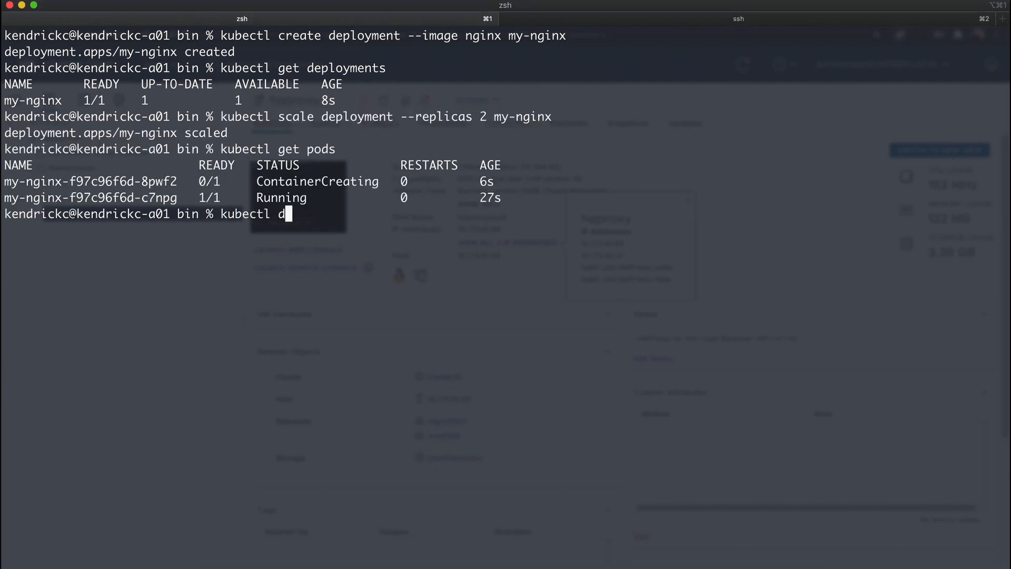
{"action": "key", "text": "Return"}
Clear the terminal and list the pods again to check both my-nginx replicas
{"action": "type", "text": "clear"}
{"action": "key", "text": "Return"}
{"action": "type", "text": "kubectl get pods"}
{"action": "key", "text": "Return"}
Expose the my-nginx deployment on port 80 as a LoadBalancer service, using the copied kubectl command
{"action": "key", "text": "super+Tab"}
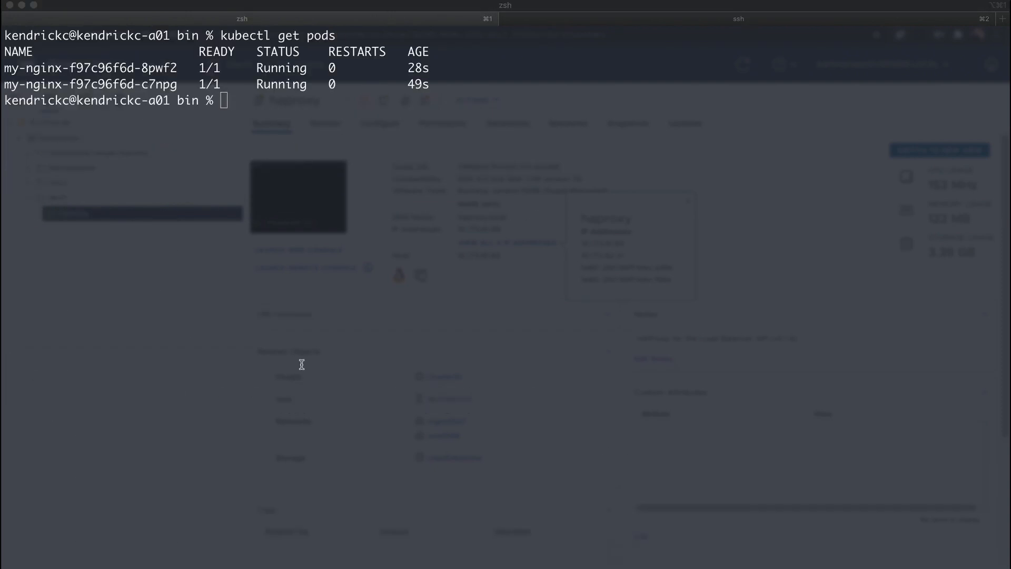
{"action": "key", "text": "super+Tab"}
{"action": "type", "text": "kubectl expose deployment my-nginx --port=80 --type=LoadBalancer"}
{"action": "key", "text": "Return"}
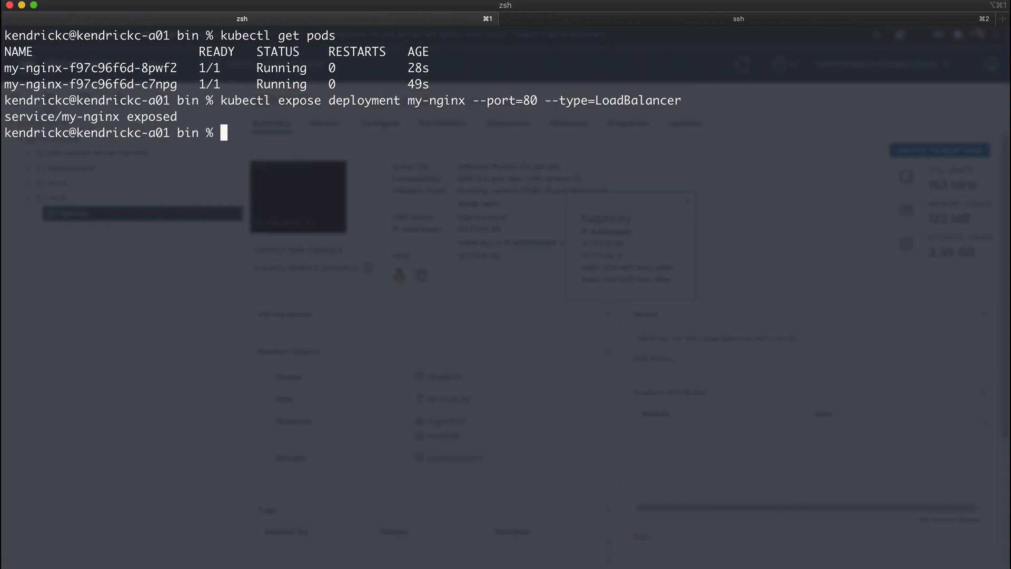
Clear the terminal and list the cluster's services with kubectl to check the external IP of my-nginx
{"action": "type", "text": "clear"}
{"action": "key", "text": "Return"}
{"action": "type", "text": "kubectl get services"}
{"action": "key", "text": "Return"}
{"action": "type", "text": "kube"}
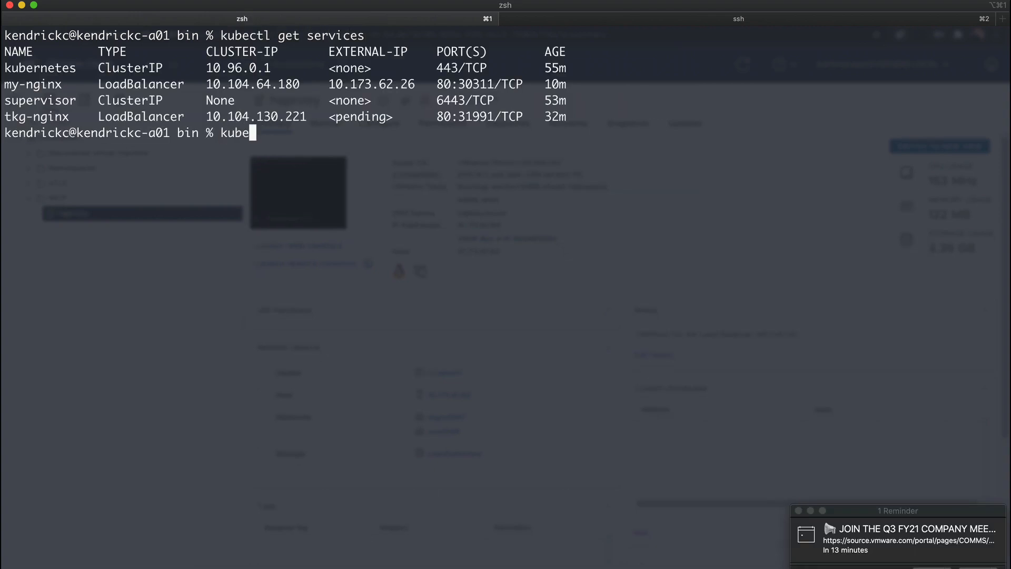
{"action": "key", "text": "BackSpace"}
{"action": "key", "text": "BackSpace"}
{"action": "key", "text": "BackSpace"}
{"action": "key", "text": "BackSpace"}
Copy the my-nginx service's external IP 10.173.62.26 and open it in a browser tab
{"action": "left_click_drag", "start_coordinate": [332, 89], "coordinate": [415, 83]}
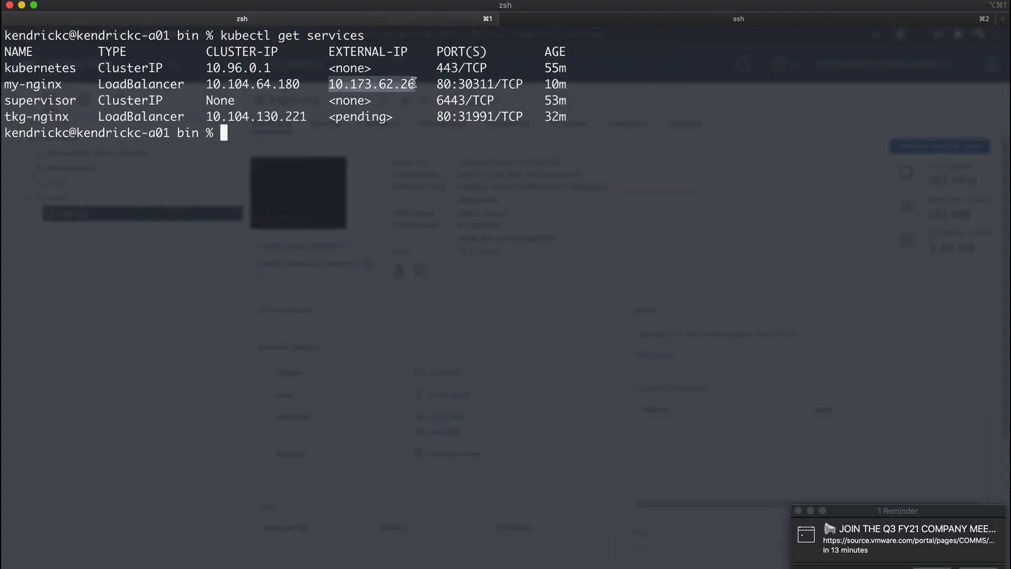
{"action": "key", "text": "super+c"}
{"action": "key", "text": "super+Tab"}
{"action": "left_click", "coordinate": [352, 16]}
{"action": "key", "text": "super+v"}
{"action": "key", "text": "Return"}
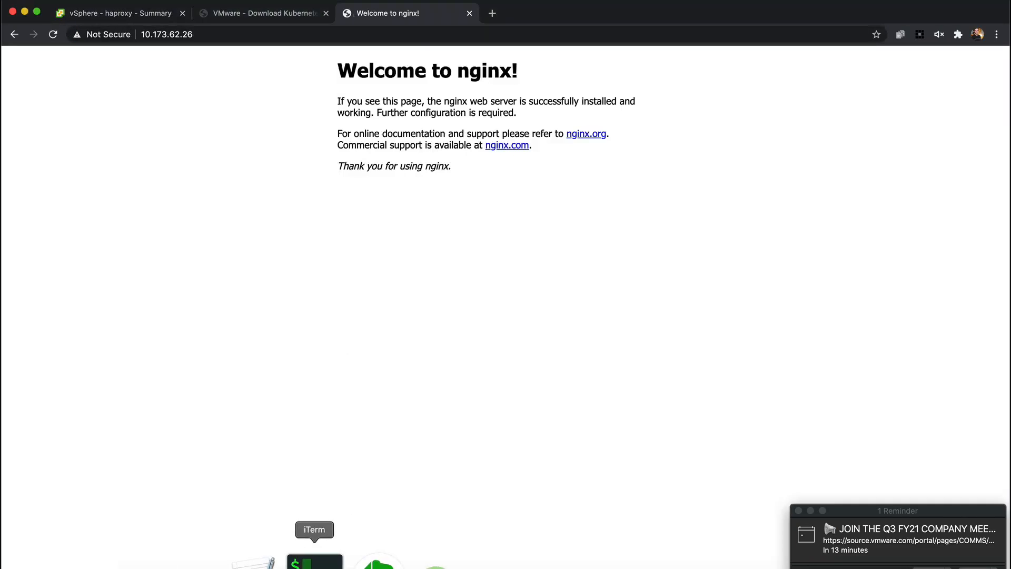
Switch to the haproxy SSH session in iTerm, list the files in /etc/haproxy and print haproxy.cfg
{"action": "left_click", "coordinate": [325, 557]}
{"action": "type", "text": "ls"}
{"action": "key", "text": "Return"}
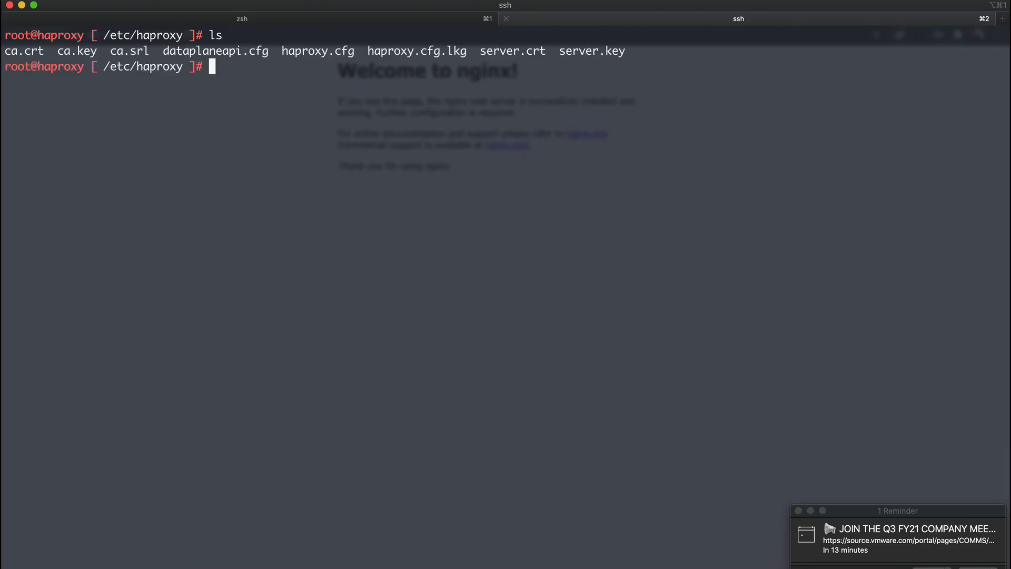
{"action": "type", "text": "cat haproxy.cfg"}
{"action": "key", "text": "Return"}
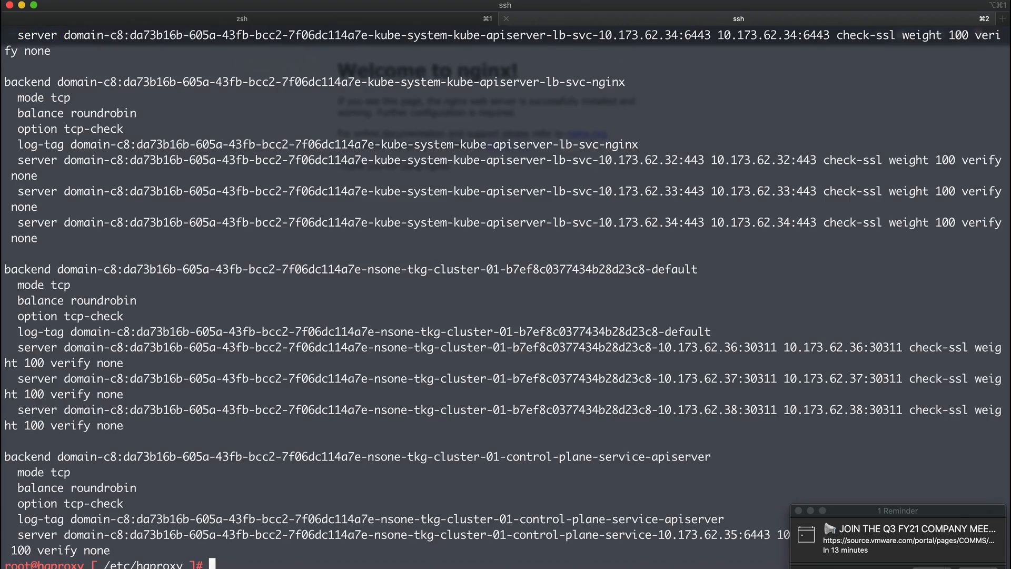
Examine the frontend entries in haproxy.cfg, highlighting the kube-apiserver-lb-svc and nsone-tkg-cluster-01 frontend lines
{"action": "scroll", "coordinate": [376, 173], "scroll_direction": "up", "scroll_amount": 5}
{"action": "scroll", "coordinate": [377, 174], "scroll_direction": "up", "scroll_amount": 10}
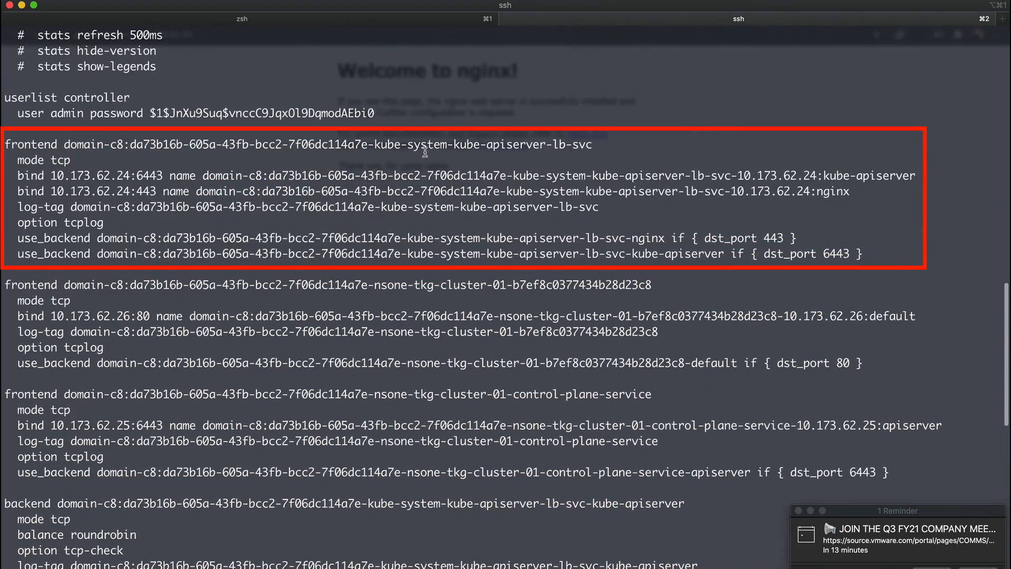
{"action": "left_click_drag", "start_coordinate": [7, 143], "coordinate": [594, 144]}
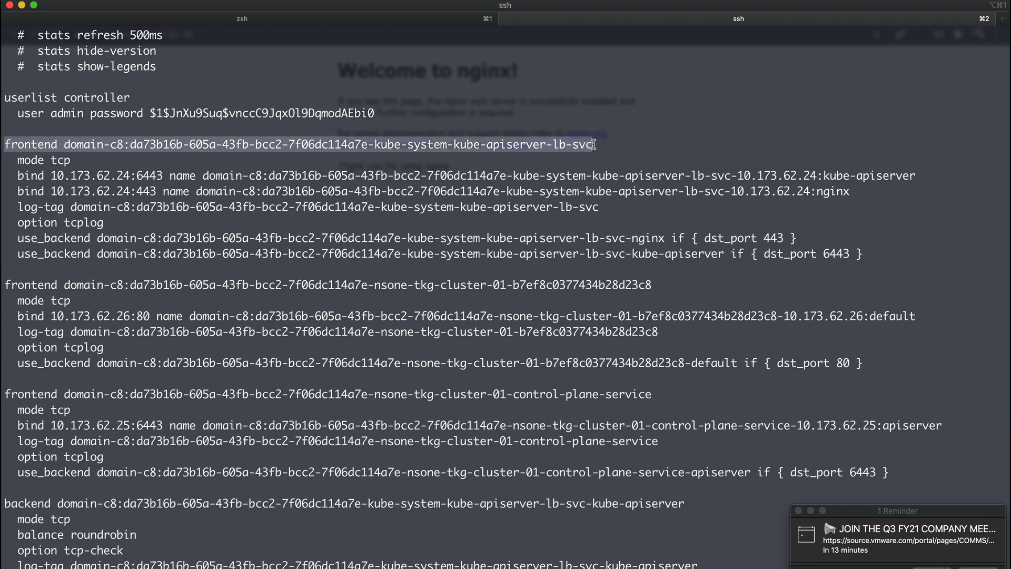
{"action": "left_click_drag", "start_coordinate": [652, 285], "coordinate": [8, 284]}
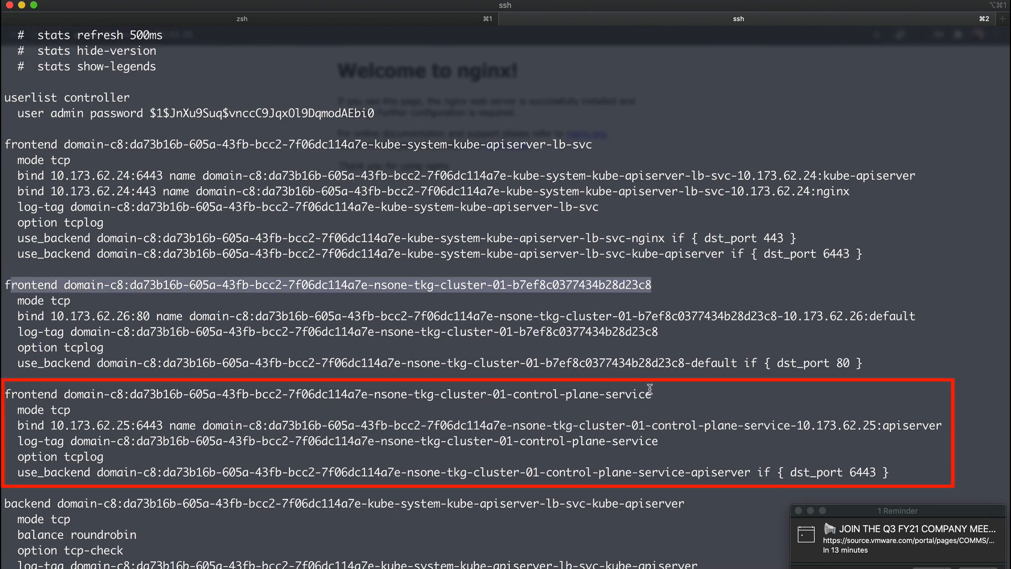